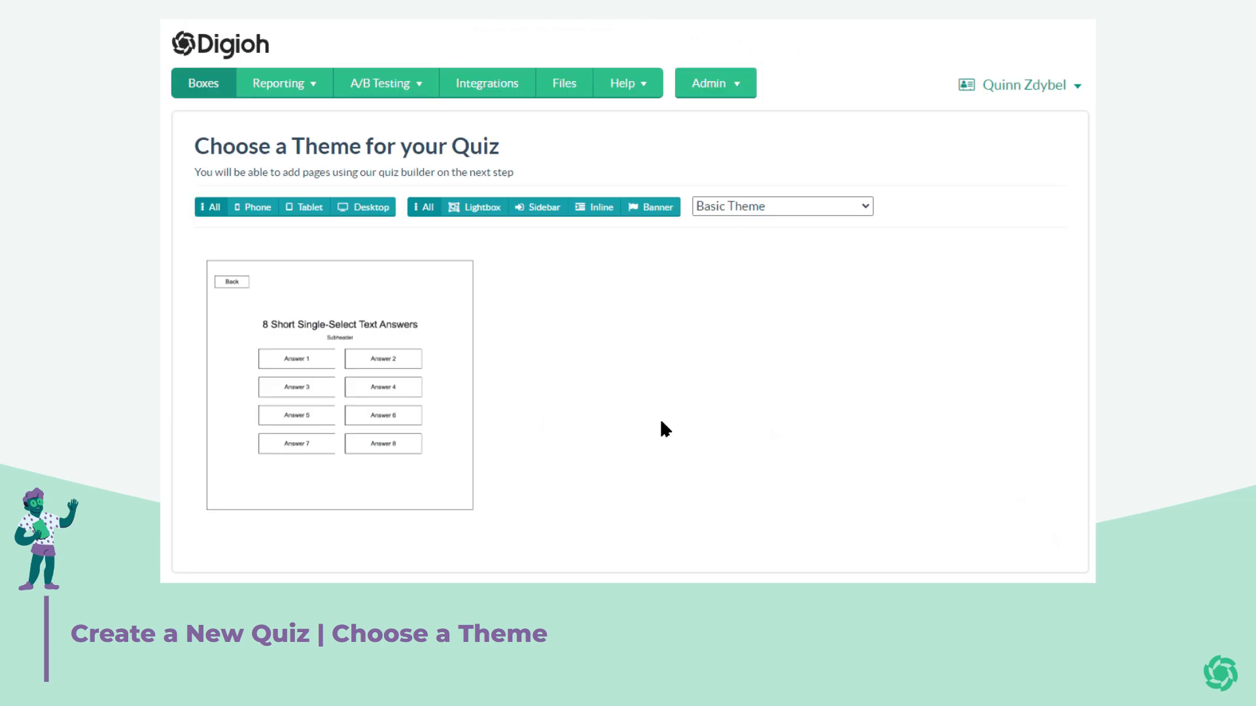
Choose the 8 Short Single-Select Text Answers theme for the quiz and confirm it.
{"action": "left_click", "coordinate": [361, 427]}
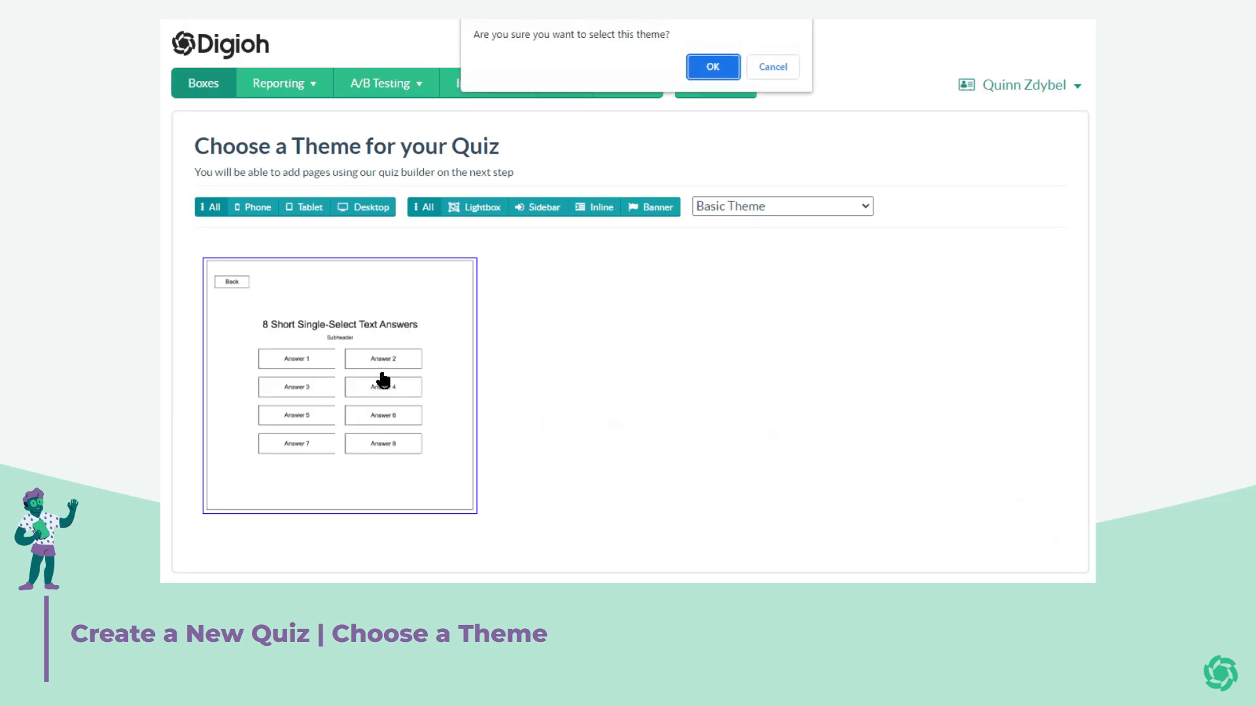
{"action": "left_click", "coordinate": [720, 66]}
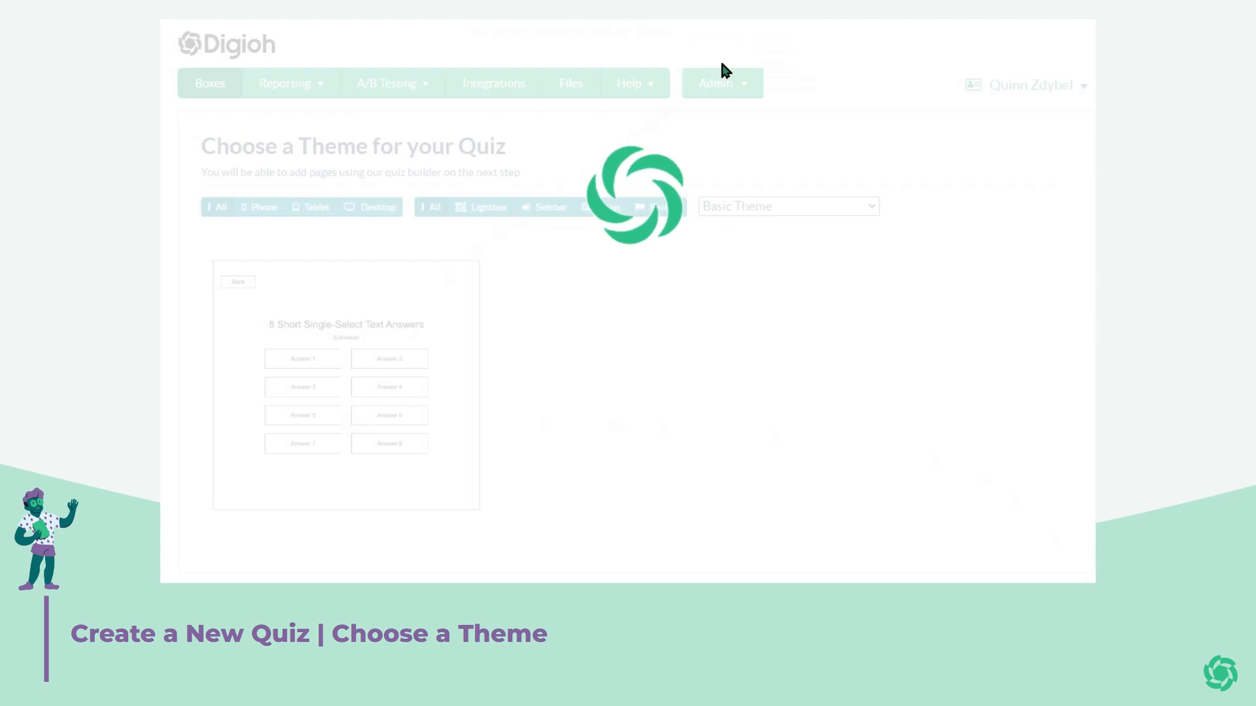
{"action": "left_click", "coordinate": [350, 427]}
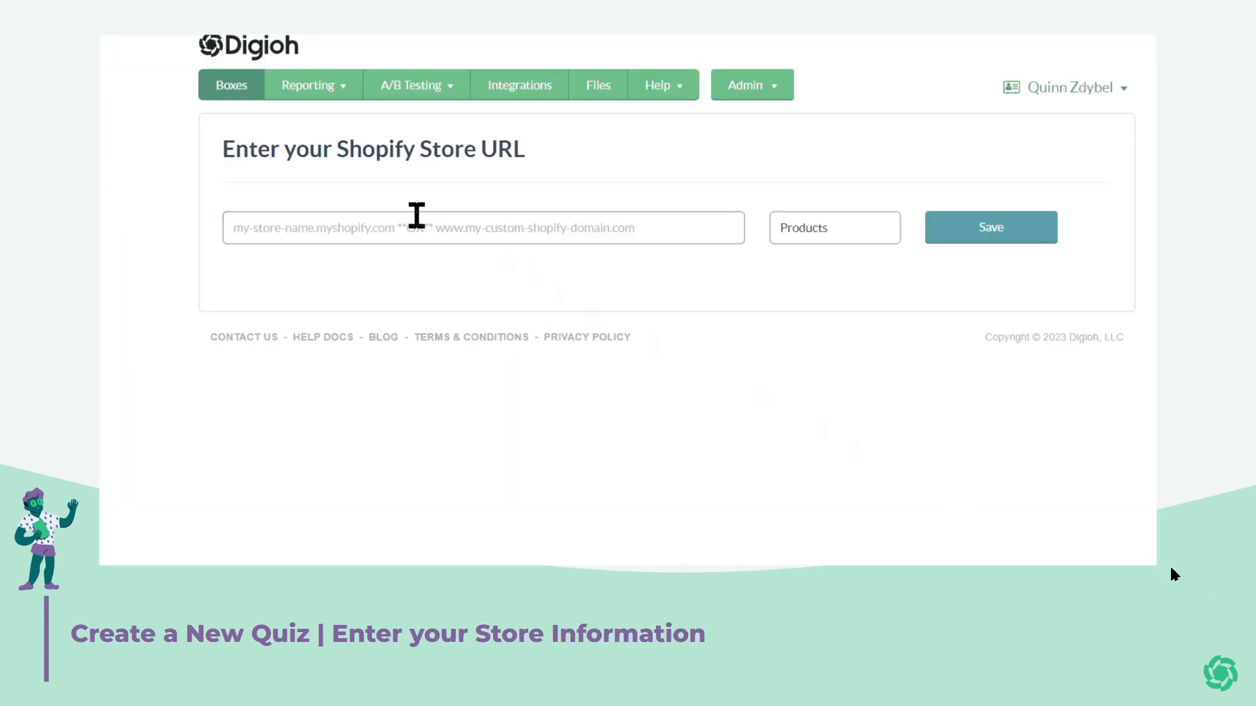
{"action": "left_click", "coordinate": [417, 216]}
{"action": "type", "text": "https://digioh-managed-store.myshopify.com/"}
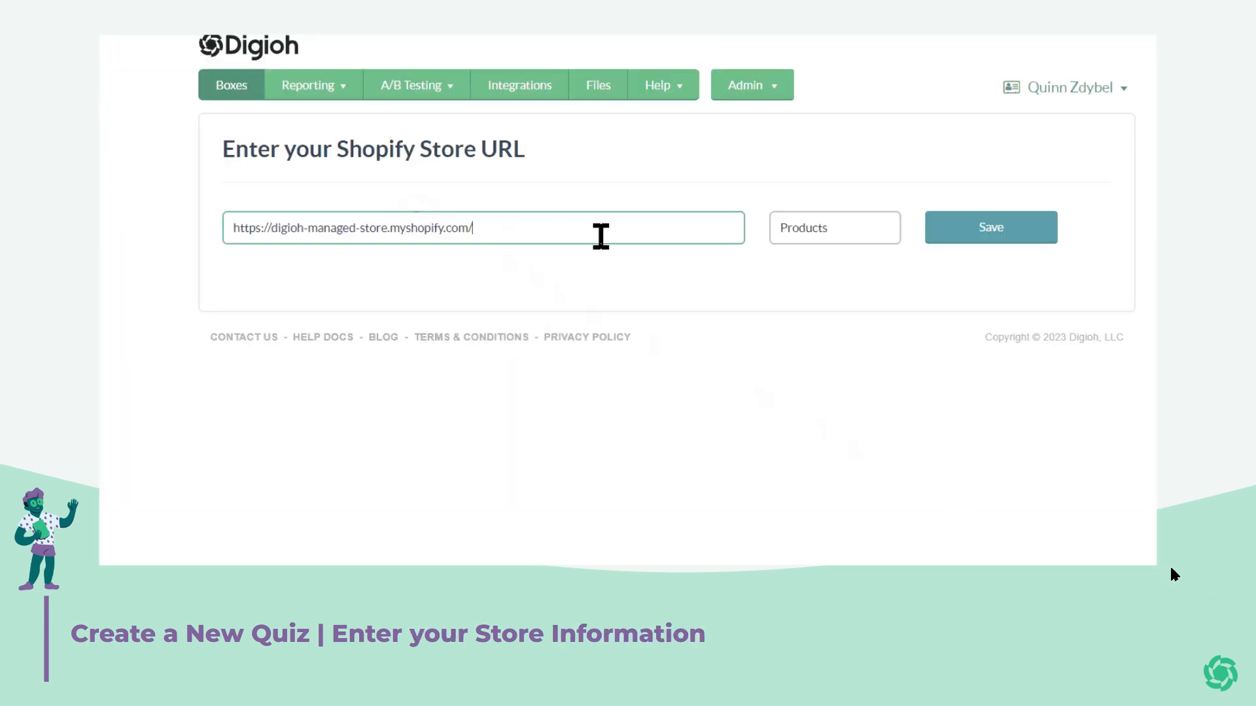
{"action": "left_click", "coordinate": [810, 219]}
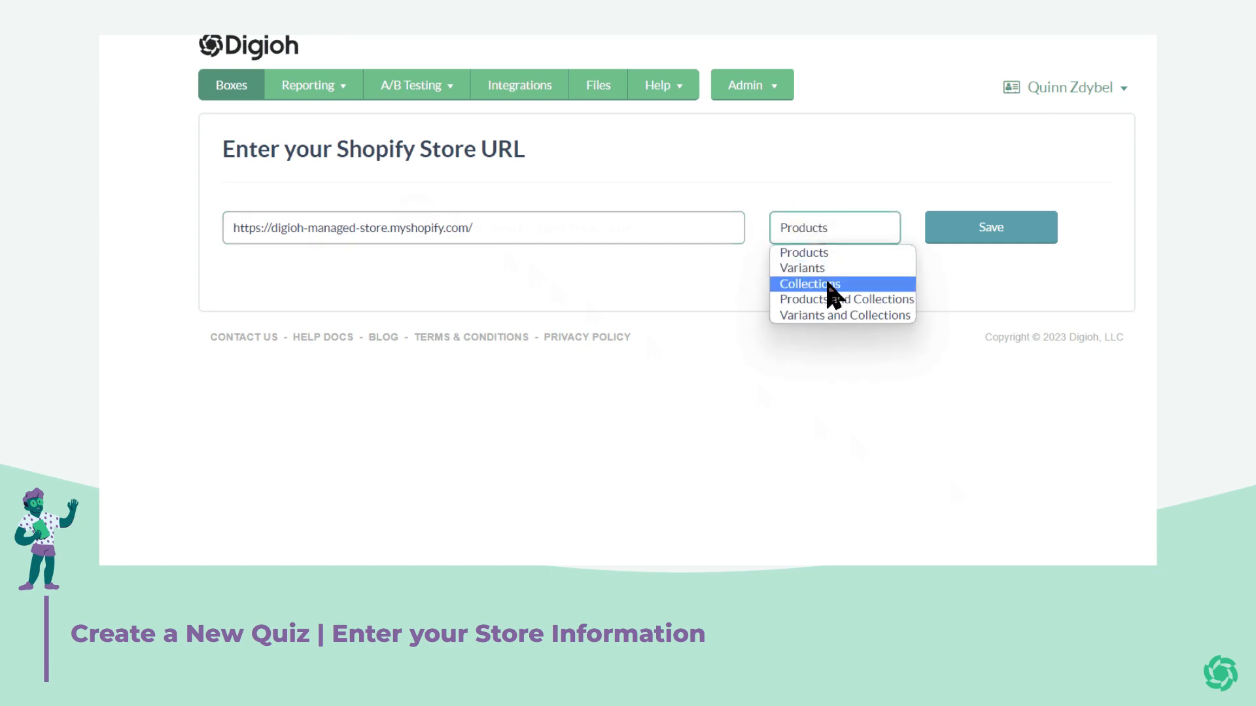
{"action": "left_click", "coordinate": [814, 254]}
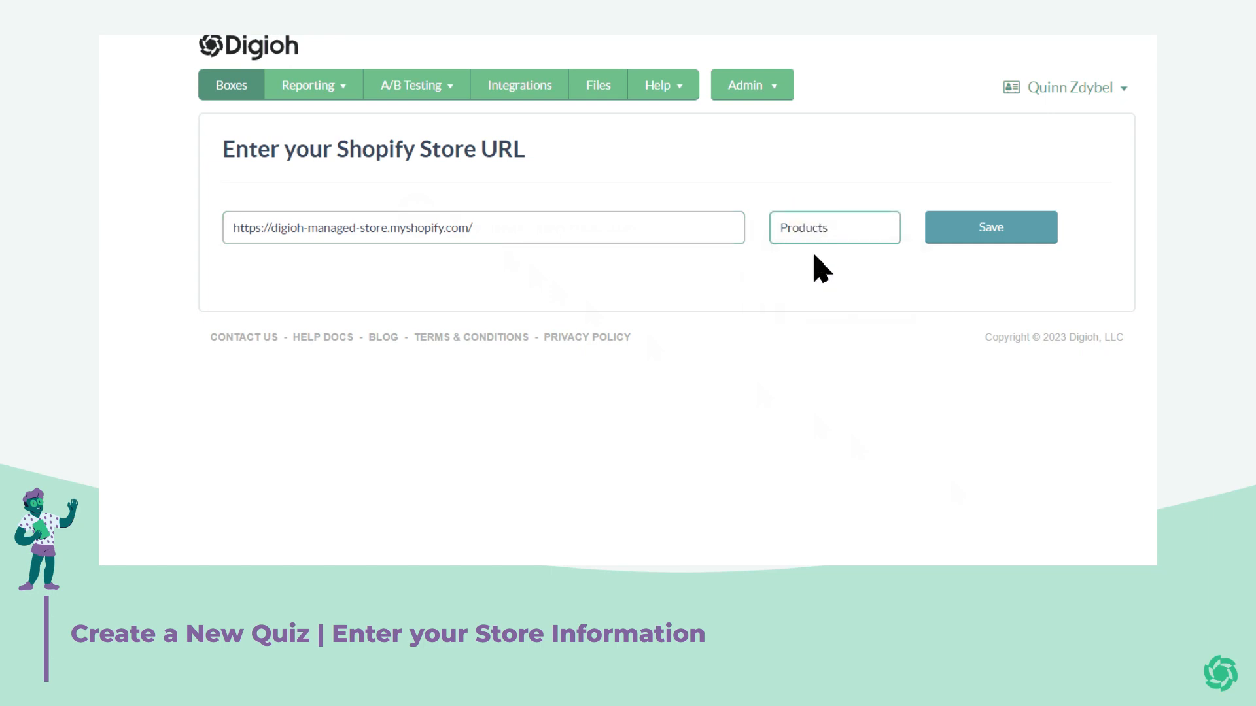
{"action": "left_click", "coordinate": [995, 236]}
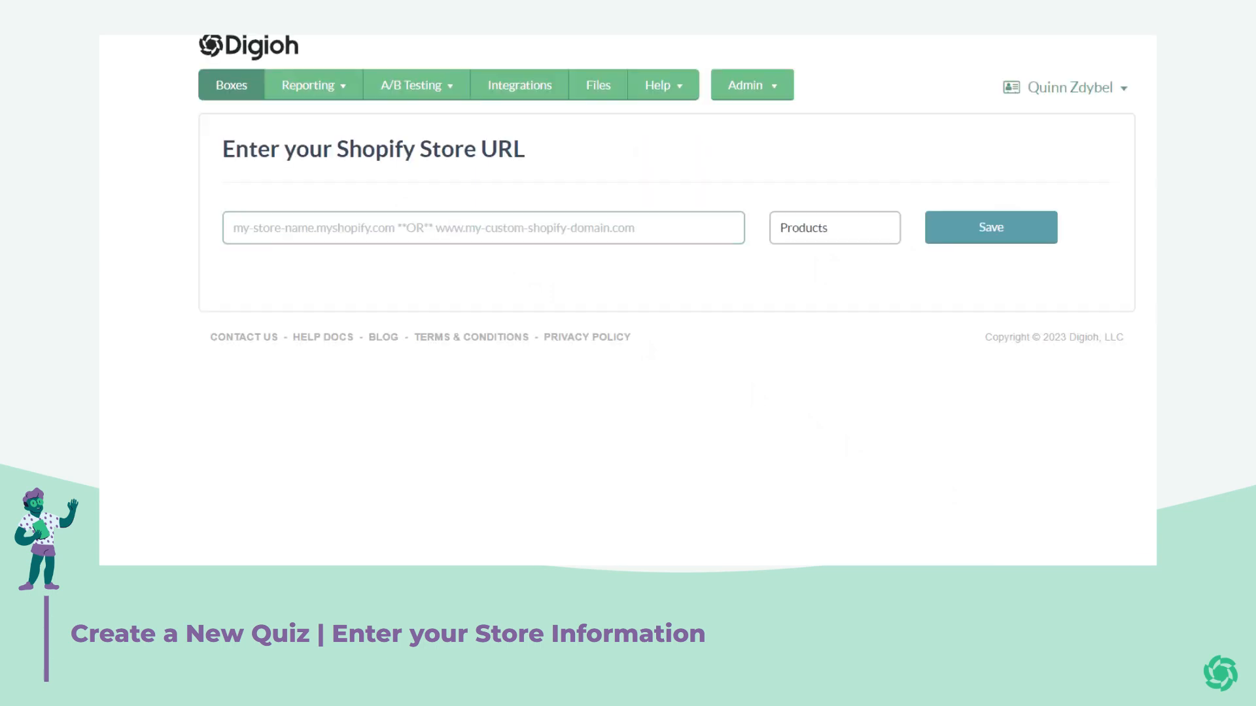
{"action": "left_click", "coordinate": [417, 216]}
{"action": "type", "text": "https://digioh-managed-store.myshopify.com/"}
{"action": "left_click", "coordinate": [817, 229]}
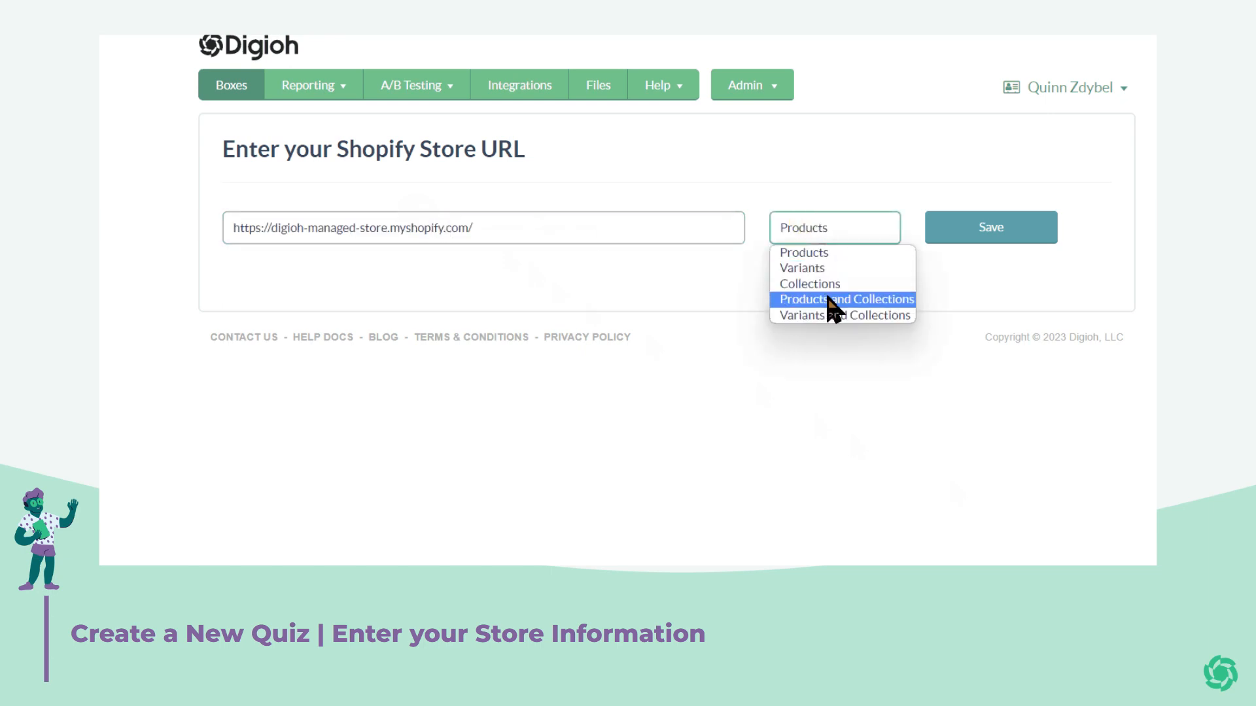
{"action": "left_click", "coordinate": [819, 253]}
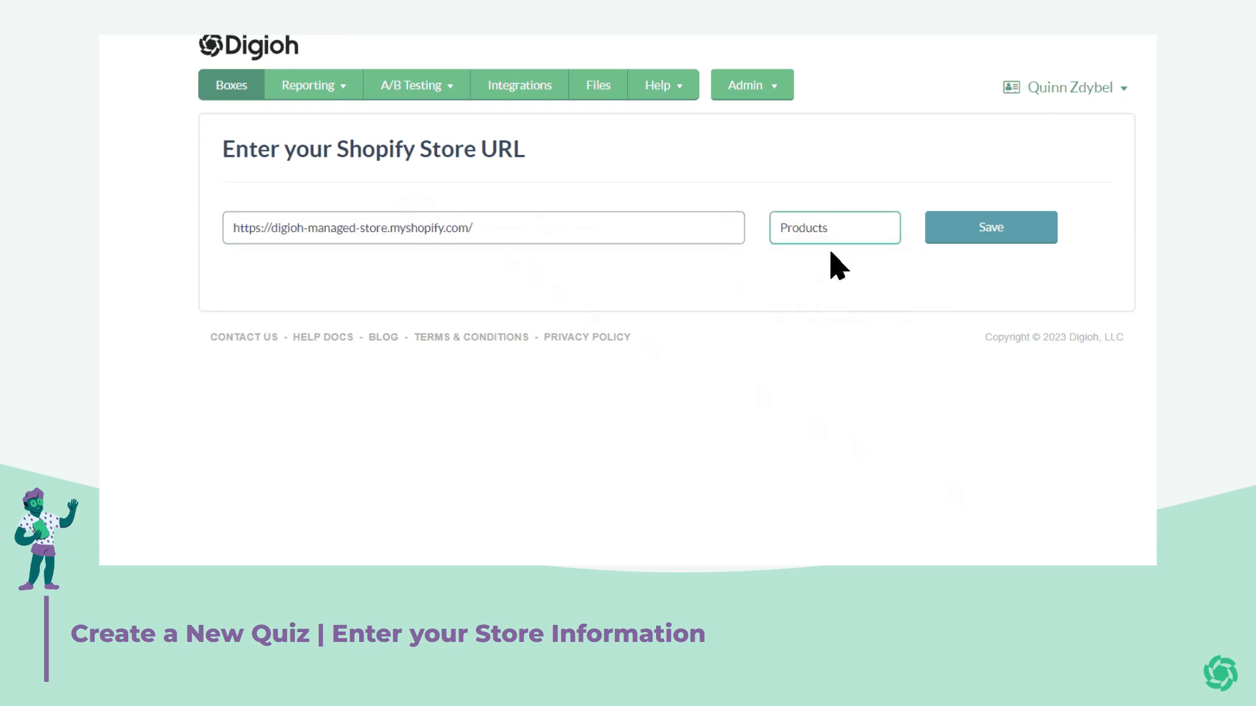
{"action": "left_click", "coordinate": [1002, 229]}
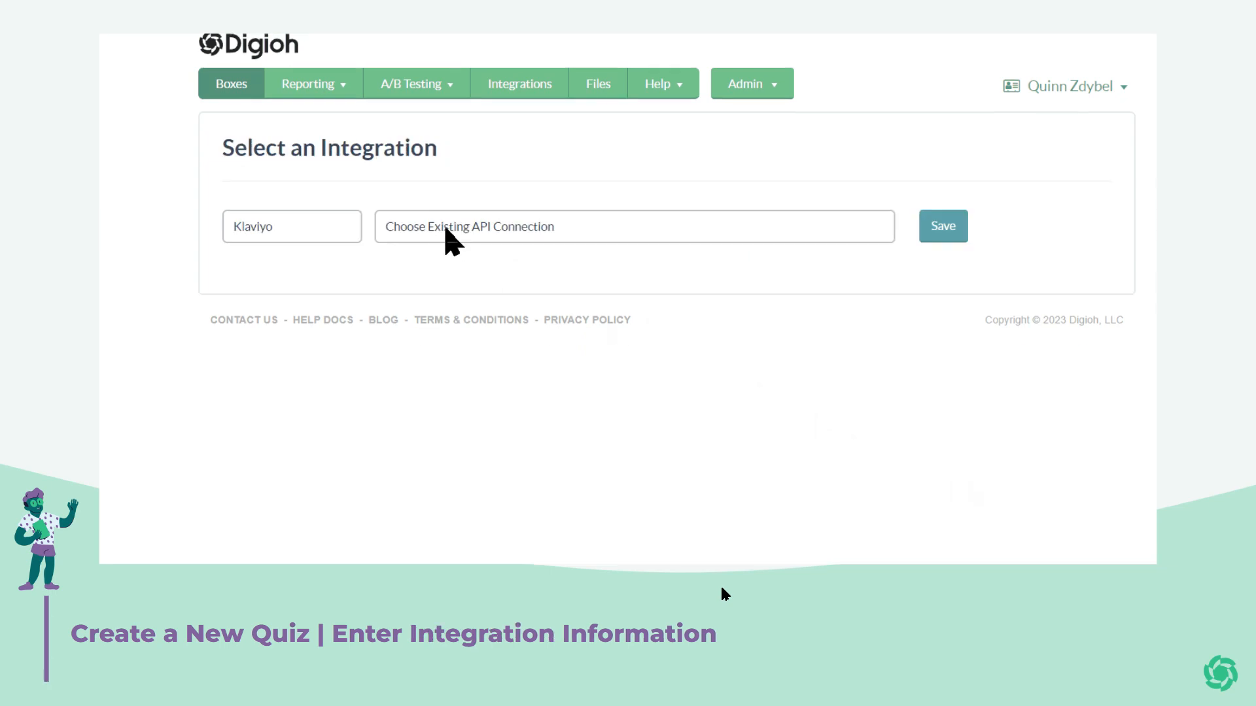
Create a new Klaviyo API connection and enter its private and public API keys.
{"action": "left_click", "coordinate": [448, 229]}
{"action": "left_click", "coordinate": [462, 283]}
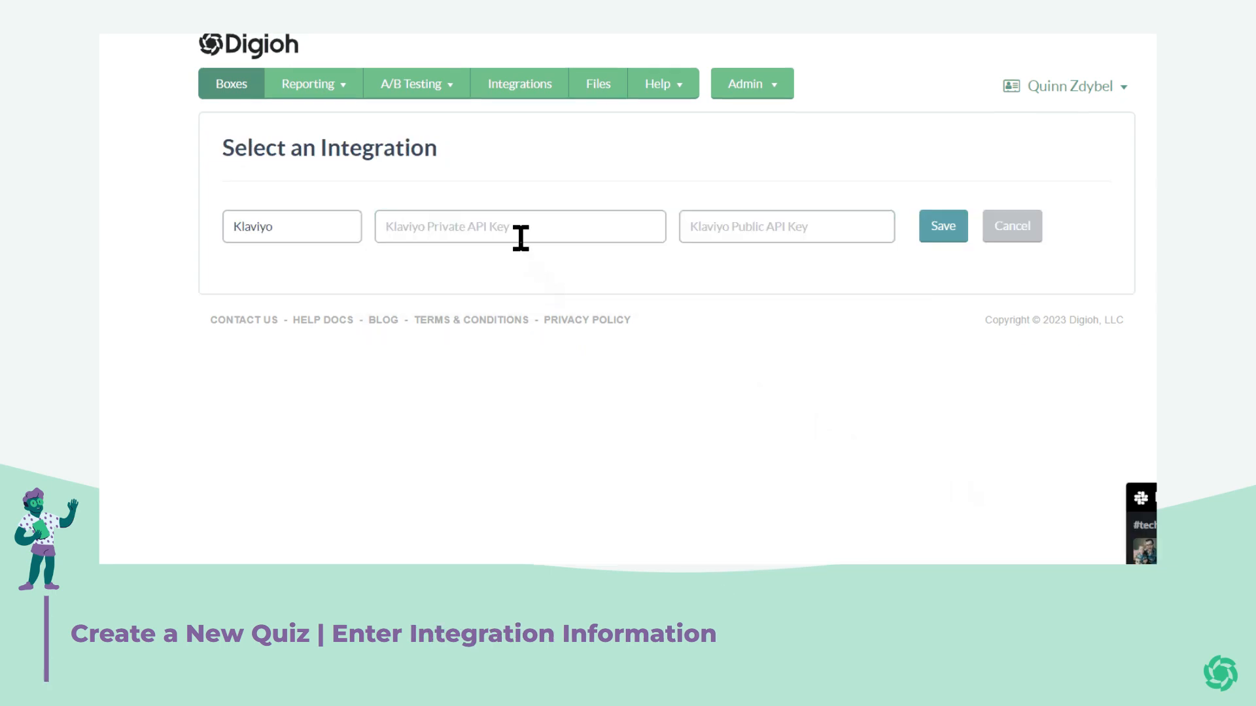
{"action": "left_click", "coordinate": [514, 221]}
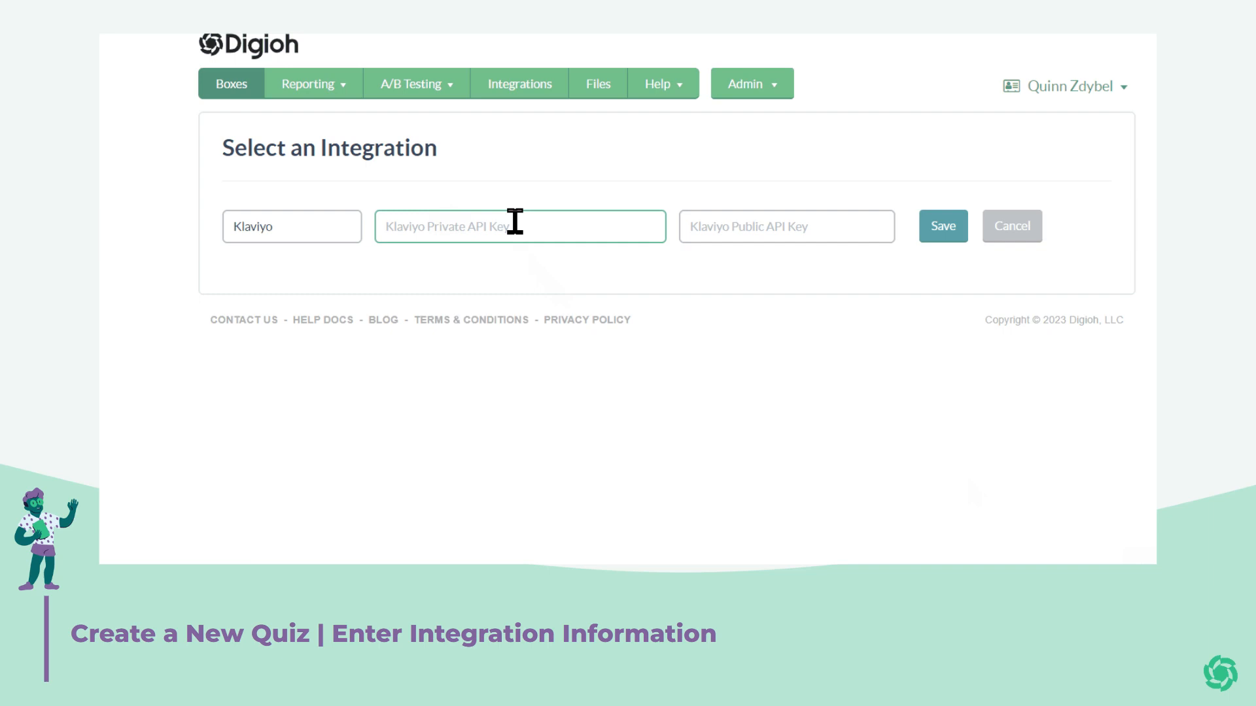
{"action": "type", "text": "ddlsoo39_example"}
{"action": "left_click", "coordinate": [748, 232]}
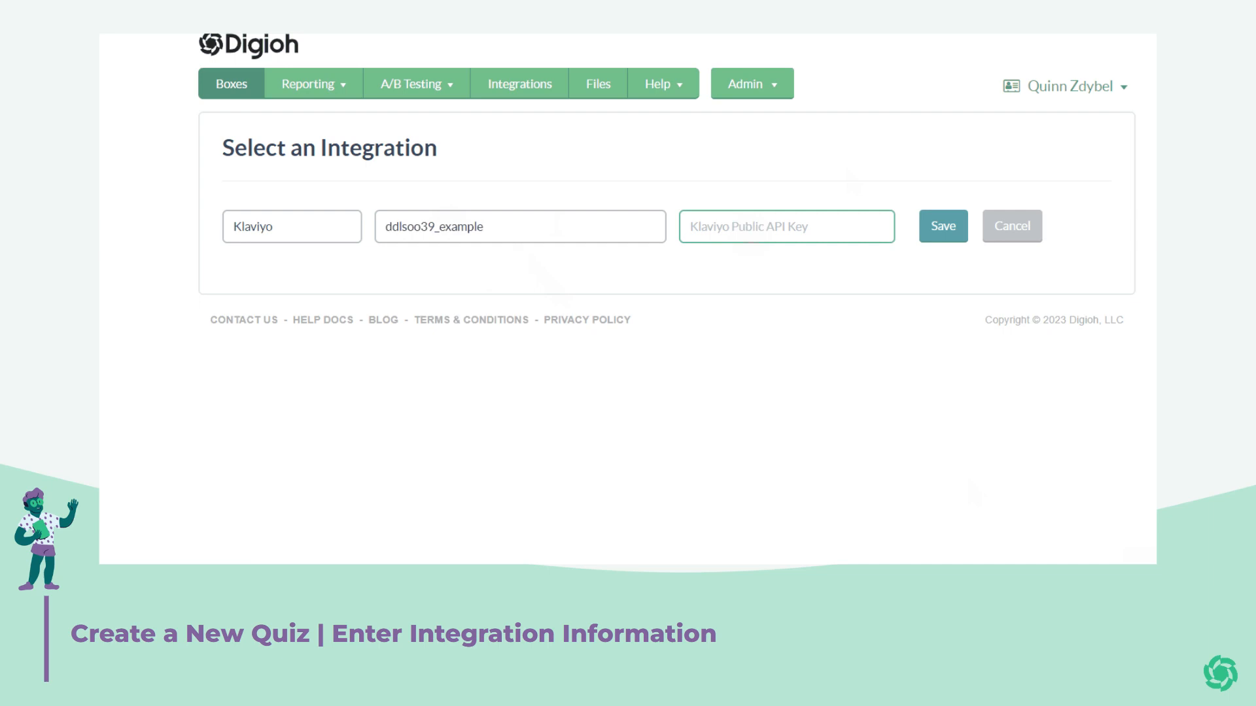
{"action": "type", "text": "Ntxd3"}
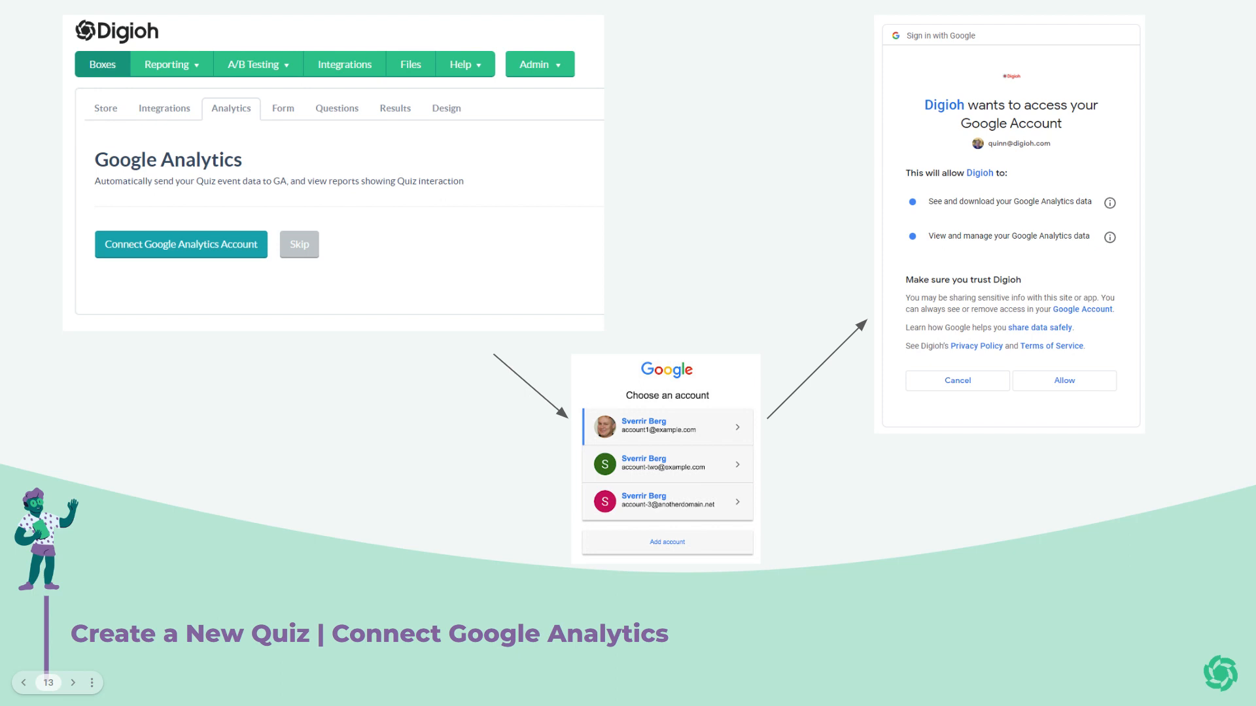
Skip the Google Analytics connection to reach the Splash Page templates.
{"action": "left_click", "coordinate": [834, 630]}
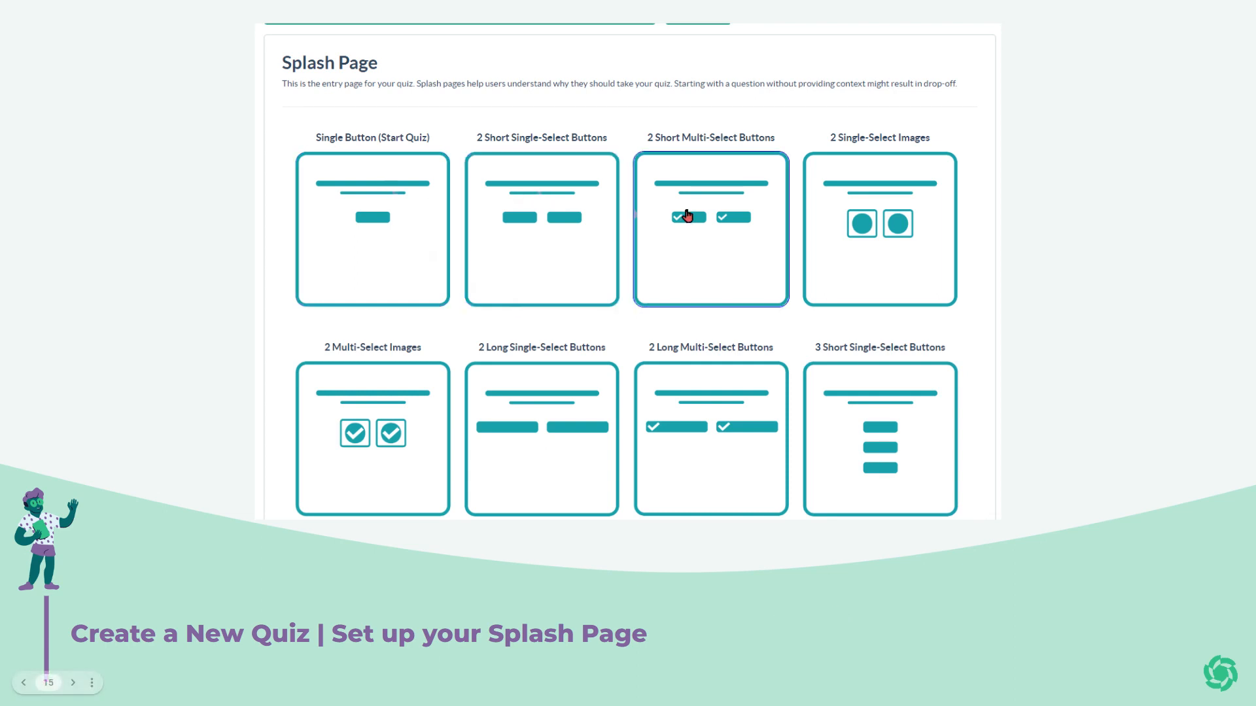
Pick the Single Button (Start Quiz) layout from the Splash Page templates.
{"action": "scroll", "coordinate": [508, 273], "scroll_direction": "down", "scroll_amount": 2}
{"action": "scroll", "coordinate": [467, 305], "scroll_direction": "down", "scroll_amount": 7}
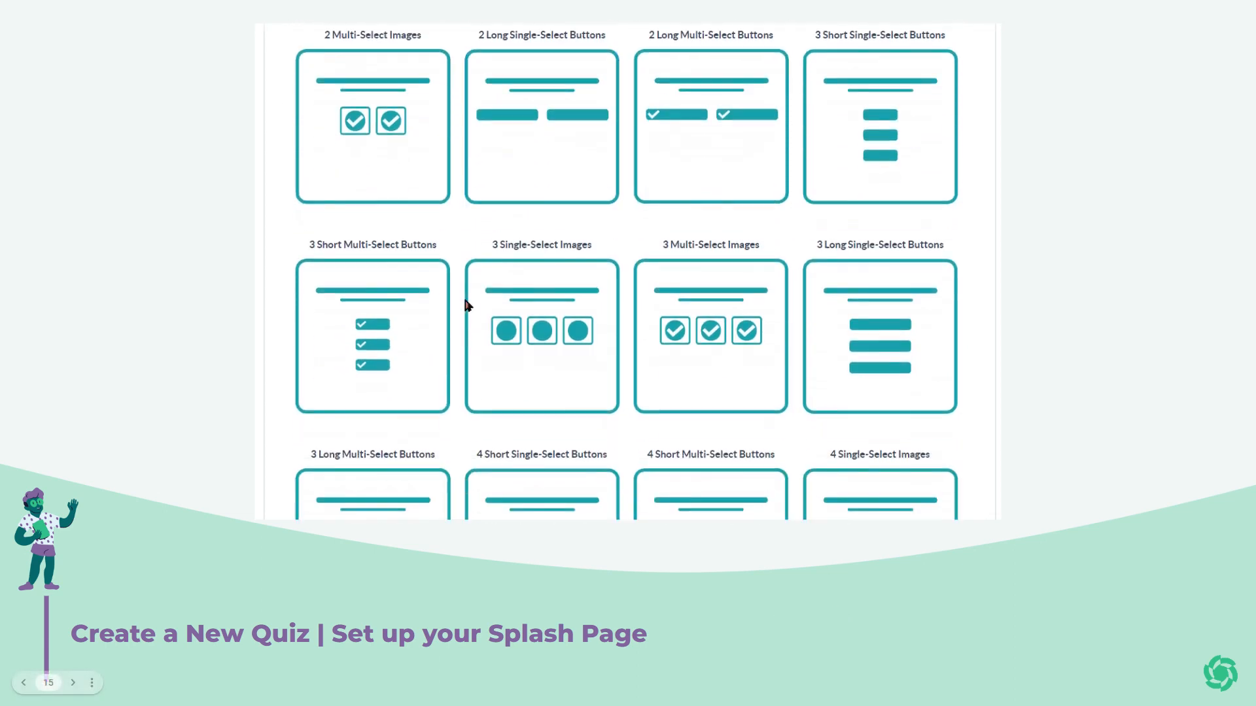
{"action": "scroll", "coordinate": [467, 305], "scroll_direction": "down", "scroll_amount": 5}
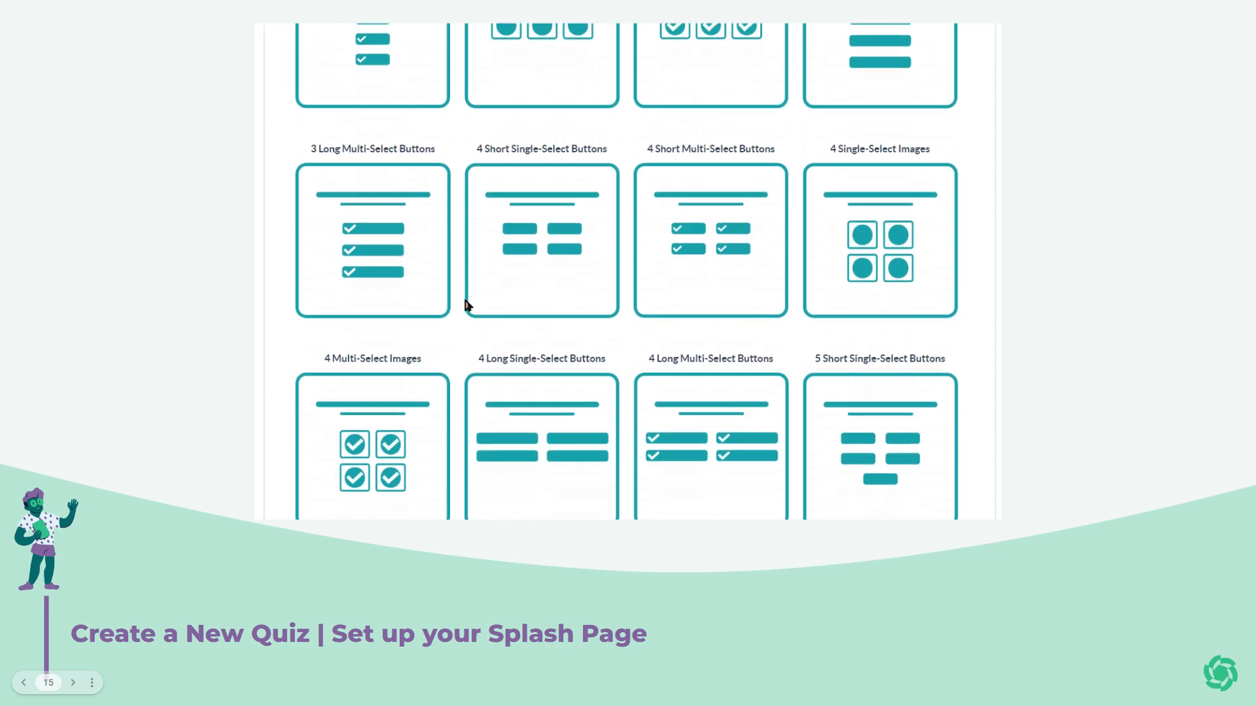
{"action": "scroll", "coordinate": [467, 306], "scroll_direction": "down", "scroll_amount": 3}
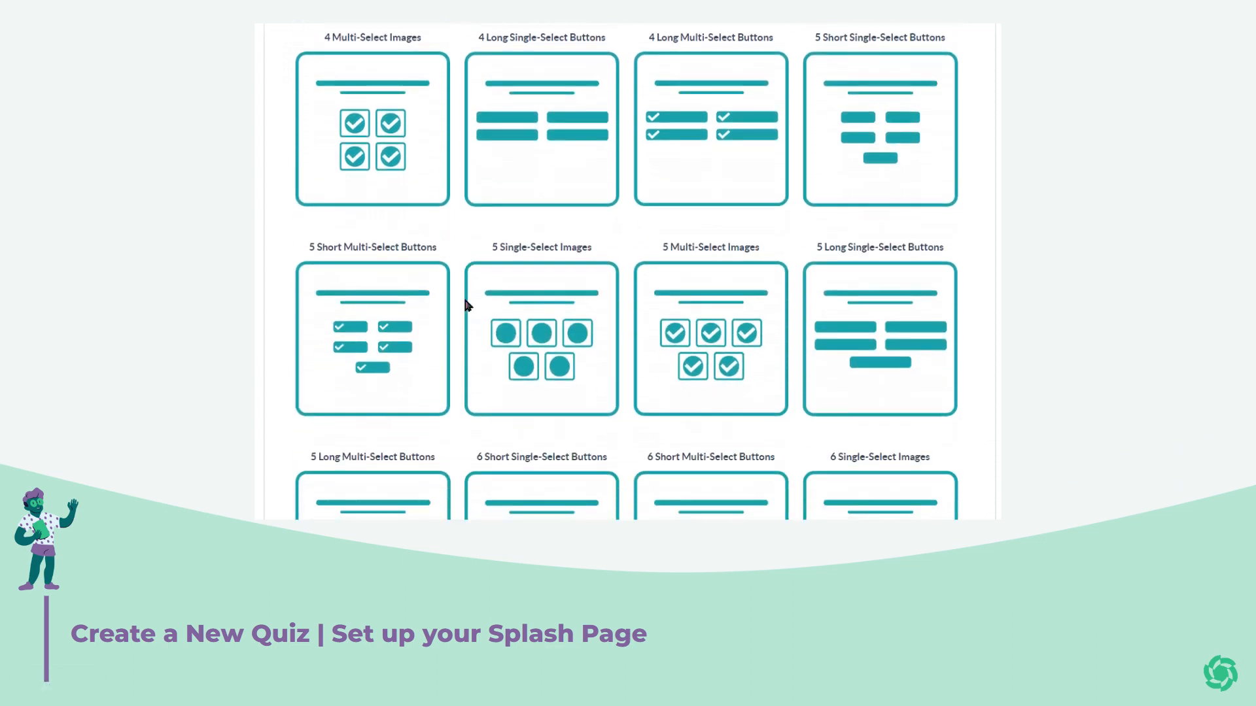
{"action": "scroll", "coordinate": [467, 305], "scroll_direction": "up", "scroll_amount": 10}
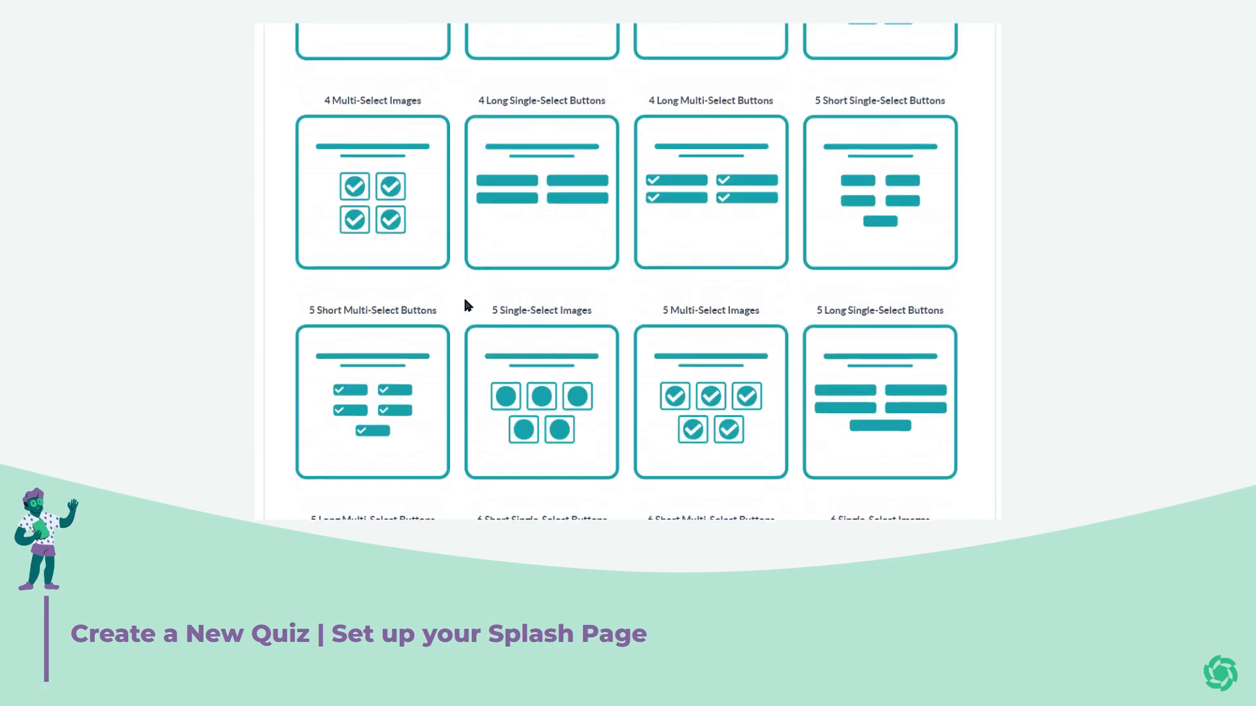
{"action": "scroll", "coordinate": [465, 301], "scroll_direction": "up", "scroll_amount": 6}
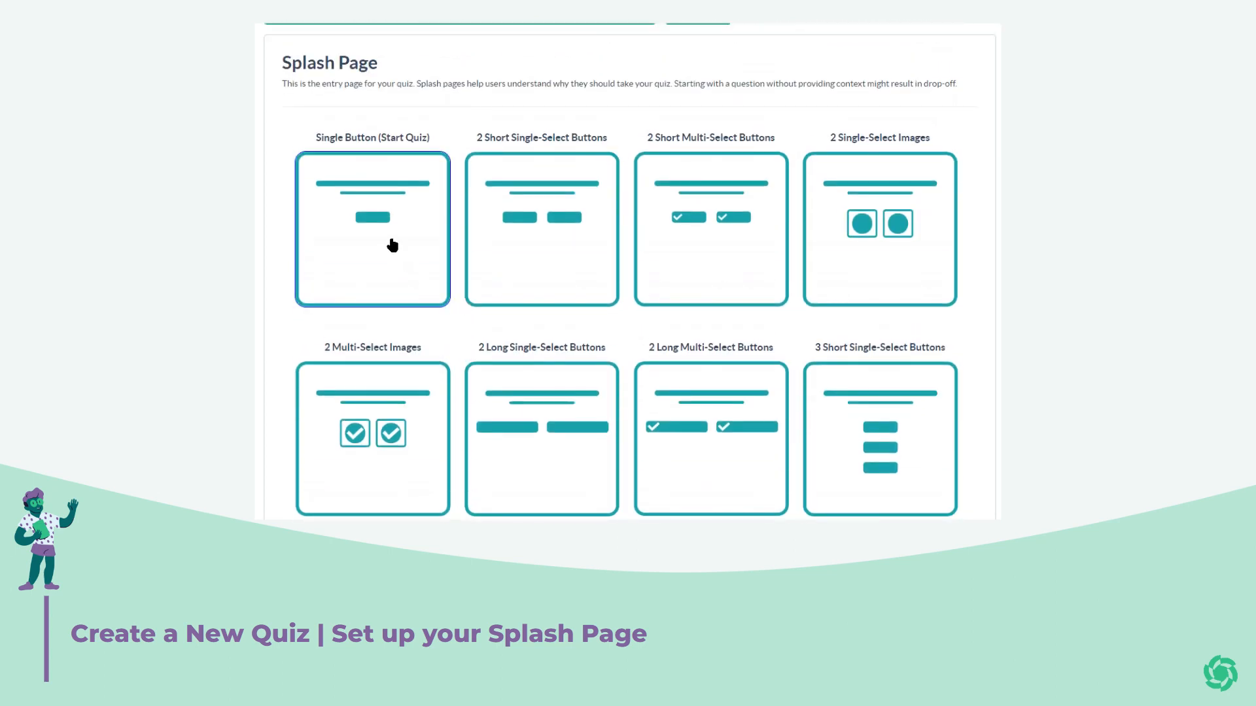
{"action": "left_click", "coordinate": [392, 245]}
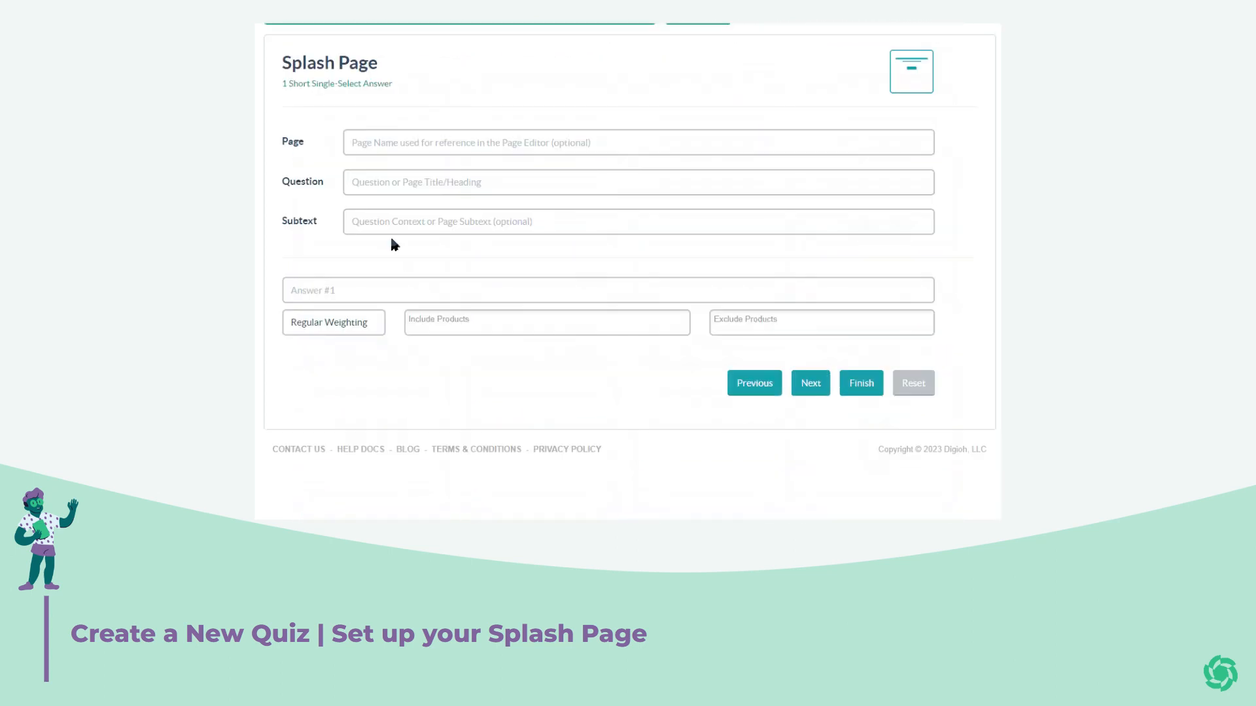
Name the splash page 'Welcome Page for Training Quiz'.
{"action": "left_click", "coordinate": [404, 141]}
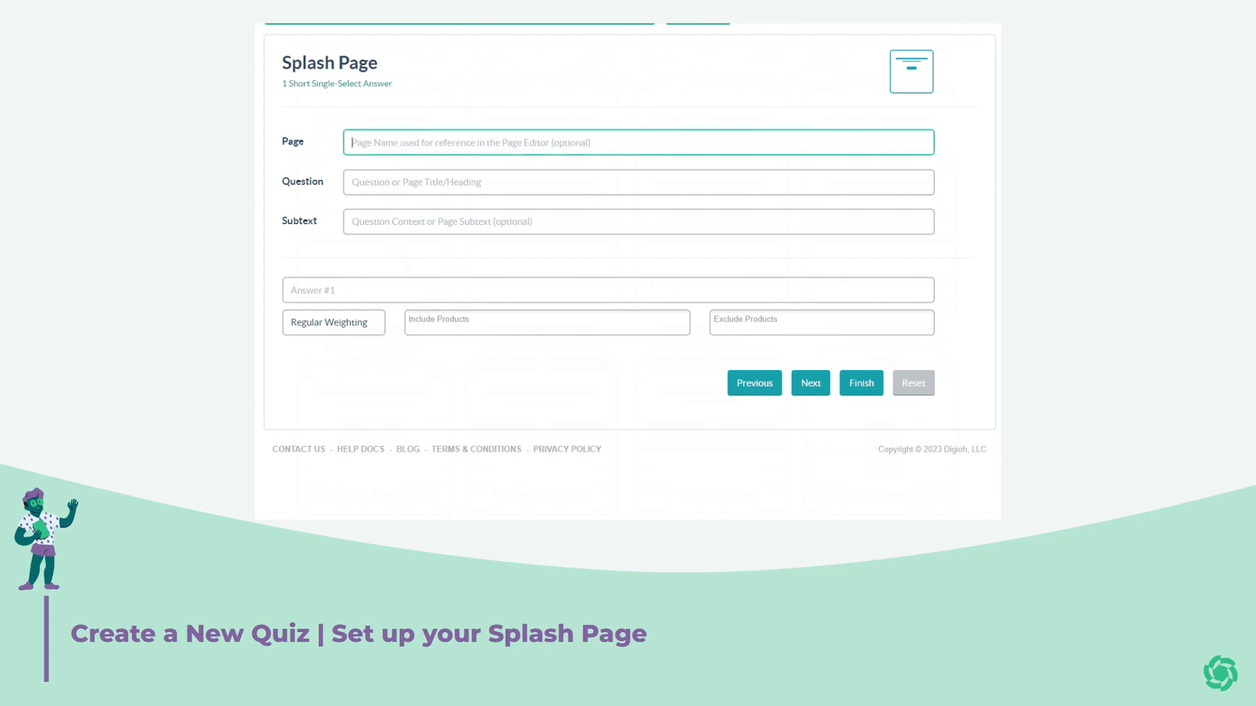
{"action": "type", "text": "T"}
{"action": "key", "text": "BackSpace"}
{"action": "type", "text": "Welc"}
{"action": "key", "text": "BackSpace"}
{"action": "key", "text": "BackSpace"}
{"action": "key", "text": "BackSpace"}
{"action": "key", "text": "BackSpace"}
{"action": "type", "text": "Welcome "}
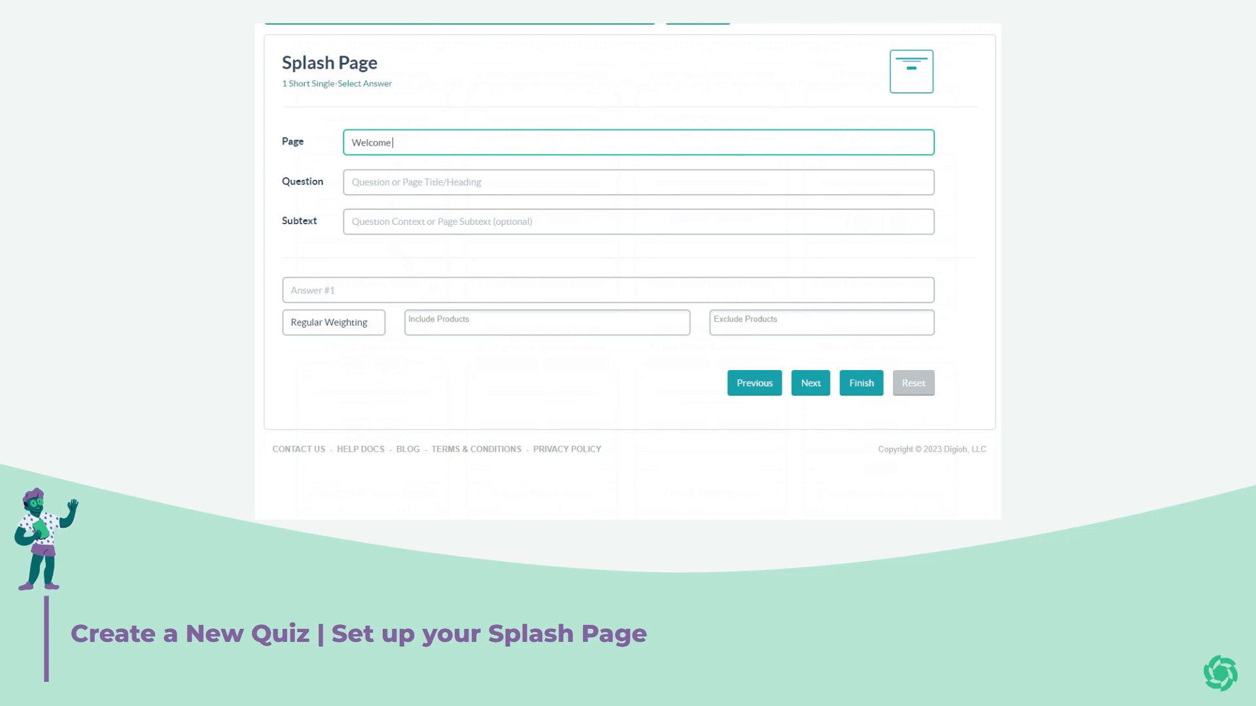
{"action": "type", "text": "Page for Training Quiz"}
Add the heading 'Please take the quiz at your leisure' and subtext '(Should take 3 minutes or less)'.
{"action": "key", "text": "Tab"}
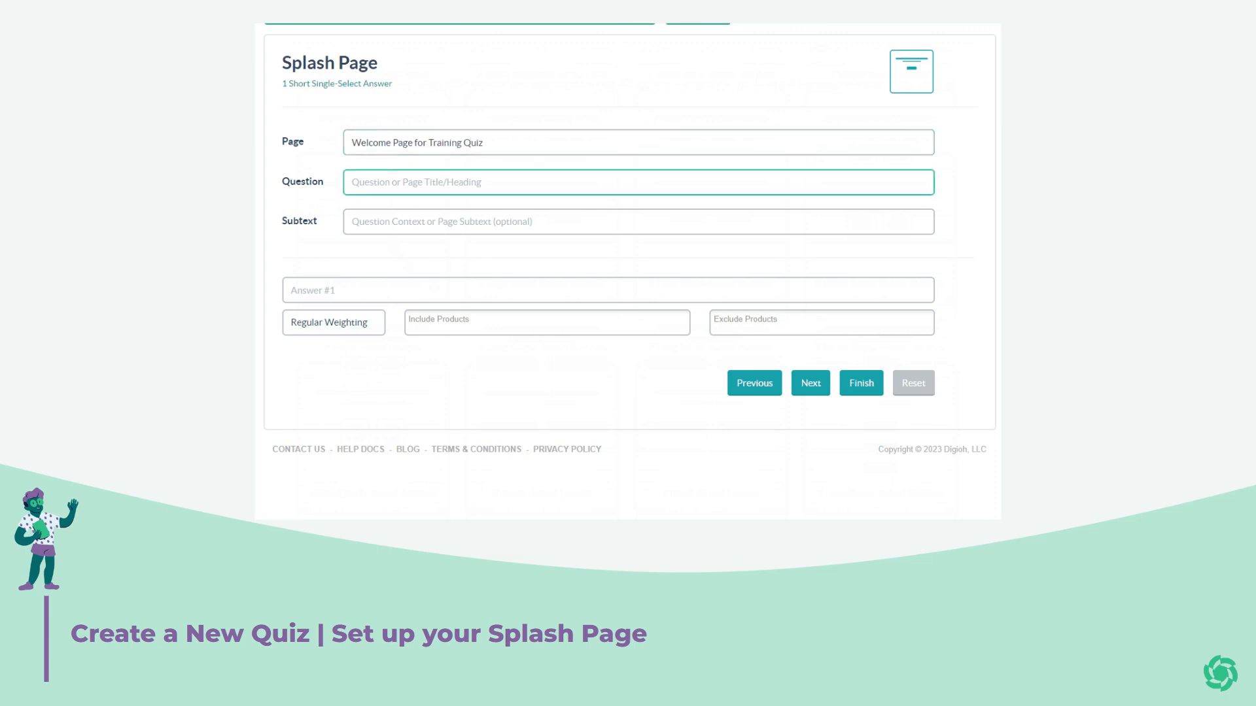
{"action": "type", "text": "Please take the quiz at your leisure"}
{"action": "key", "text": "Tab"}
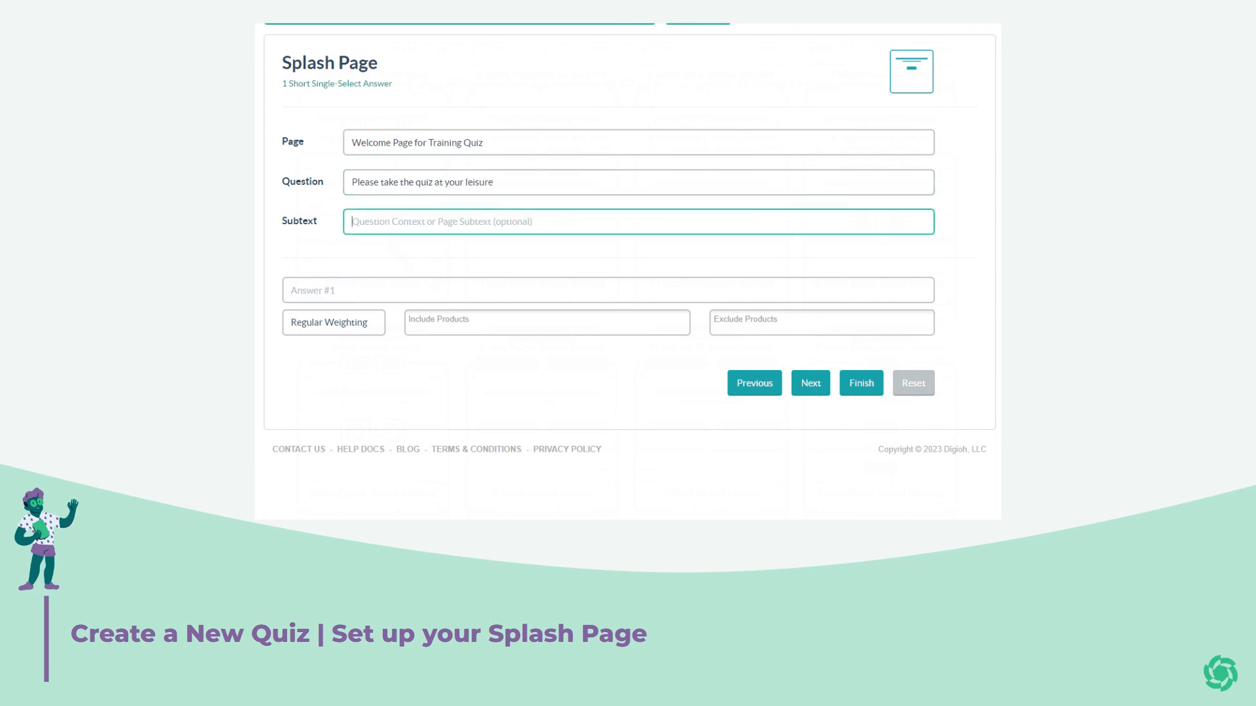
{"action": "type", "text": "(Sh"}
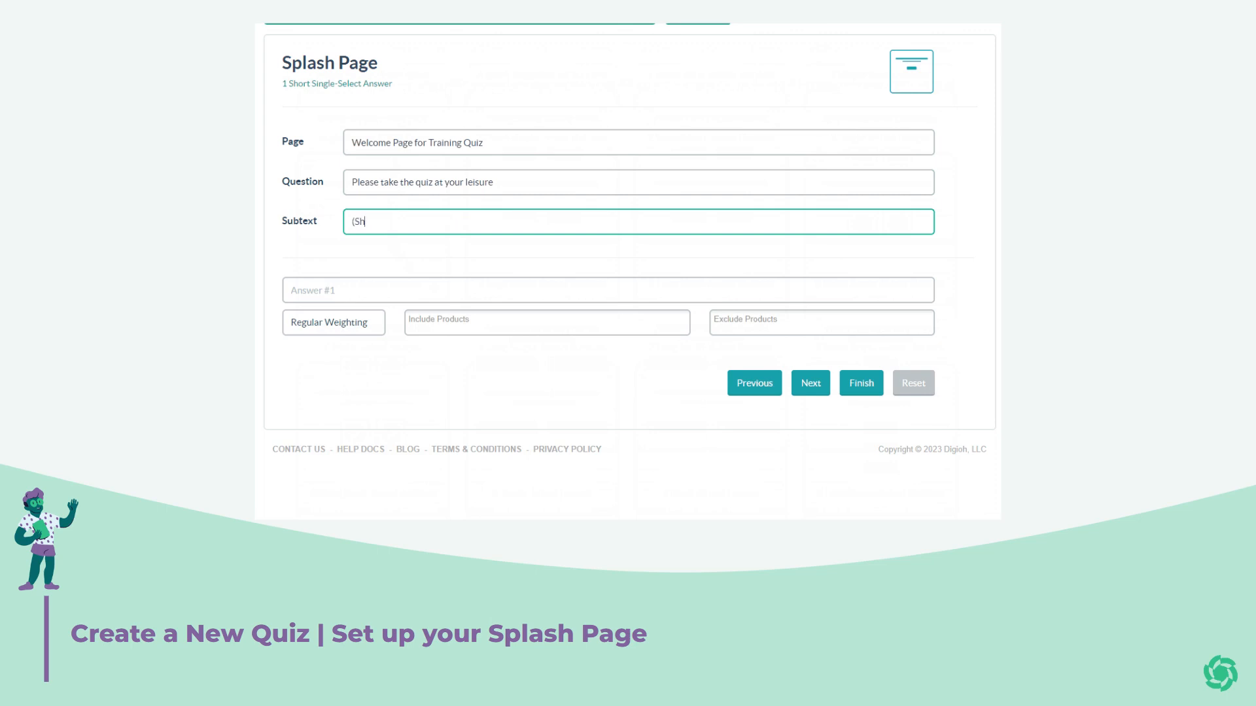
{"action": "type", "text": "ould take 3 minutes or less)"}
{"action": "key", "text": "Tab"}
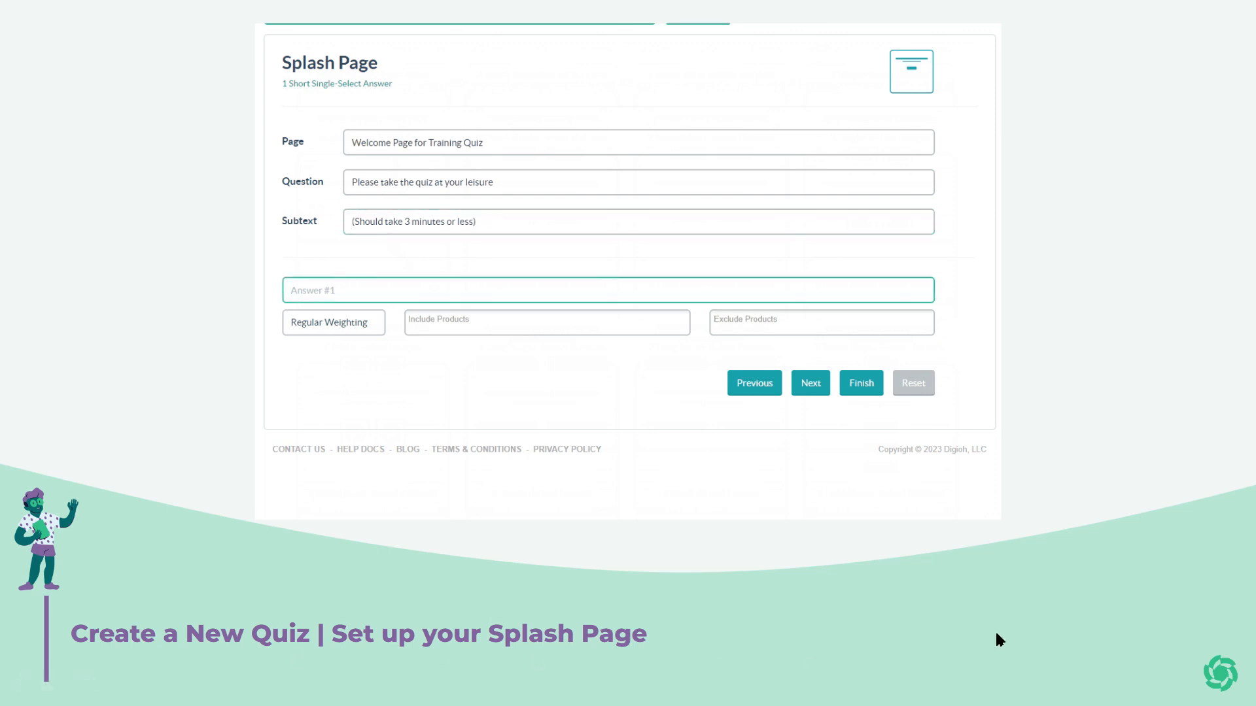
{"action": "type", "text": "I'"}
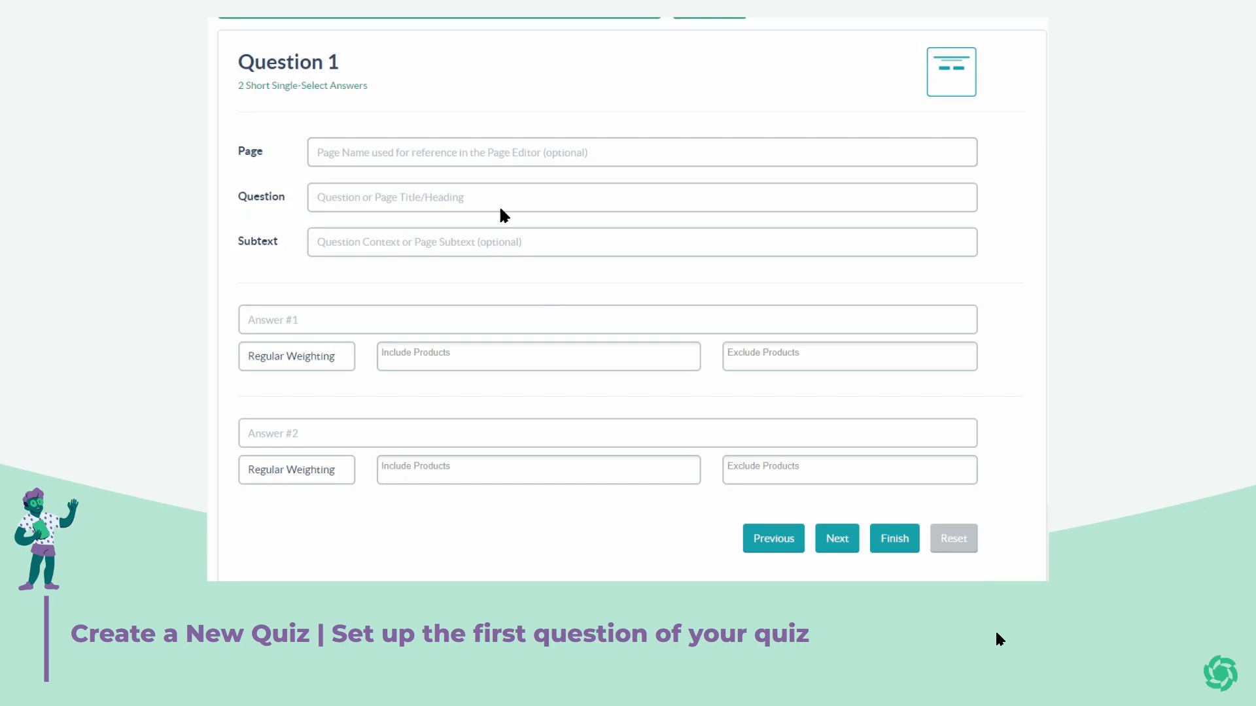
Name the page 'Question 1- Clothes or Accessories', ask 'Are you here shopping for clothes or accessories?', add choose-one subtext.
{"action": "left_click", "coordinate": [501, 152]}
{"action": "type", "text": "Q"}
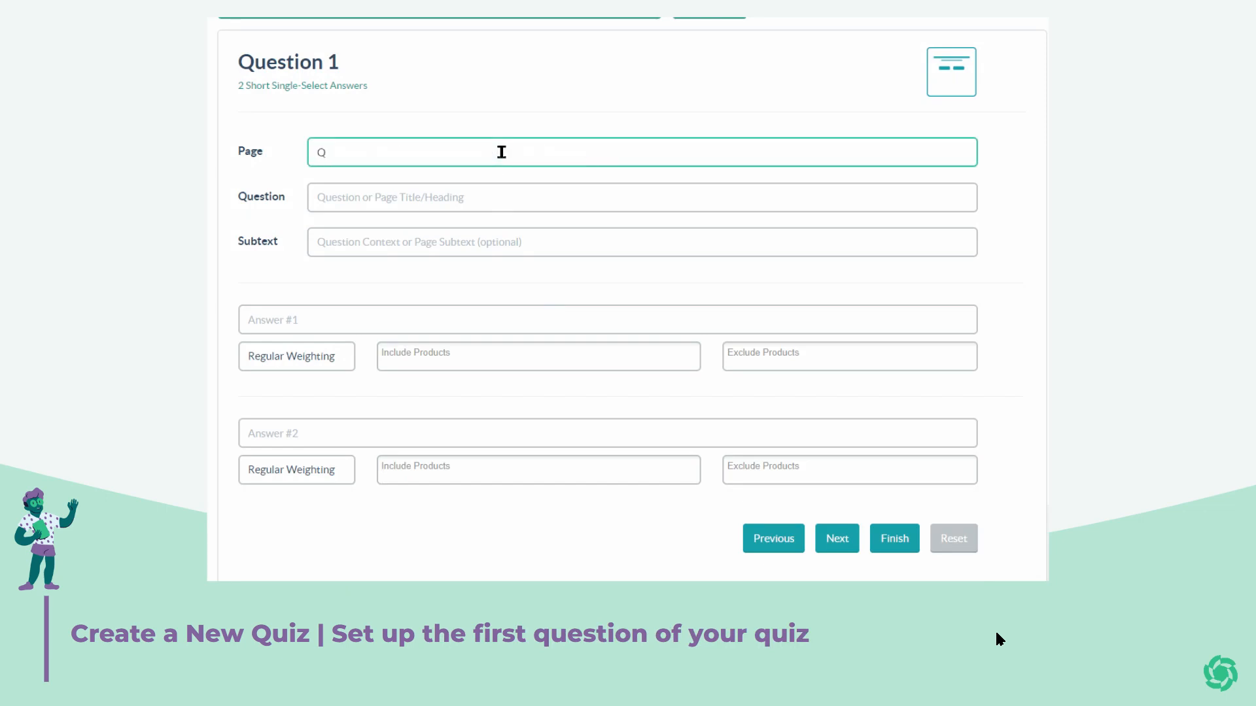
{"action": "type", "text": "uestion 1- Clothes or Accessories"}
{"action": "left_click", "coordinate": [479, 196]}
{"action": "type", "text": "Are you here shop"}
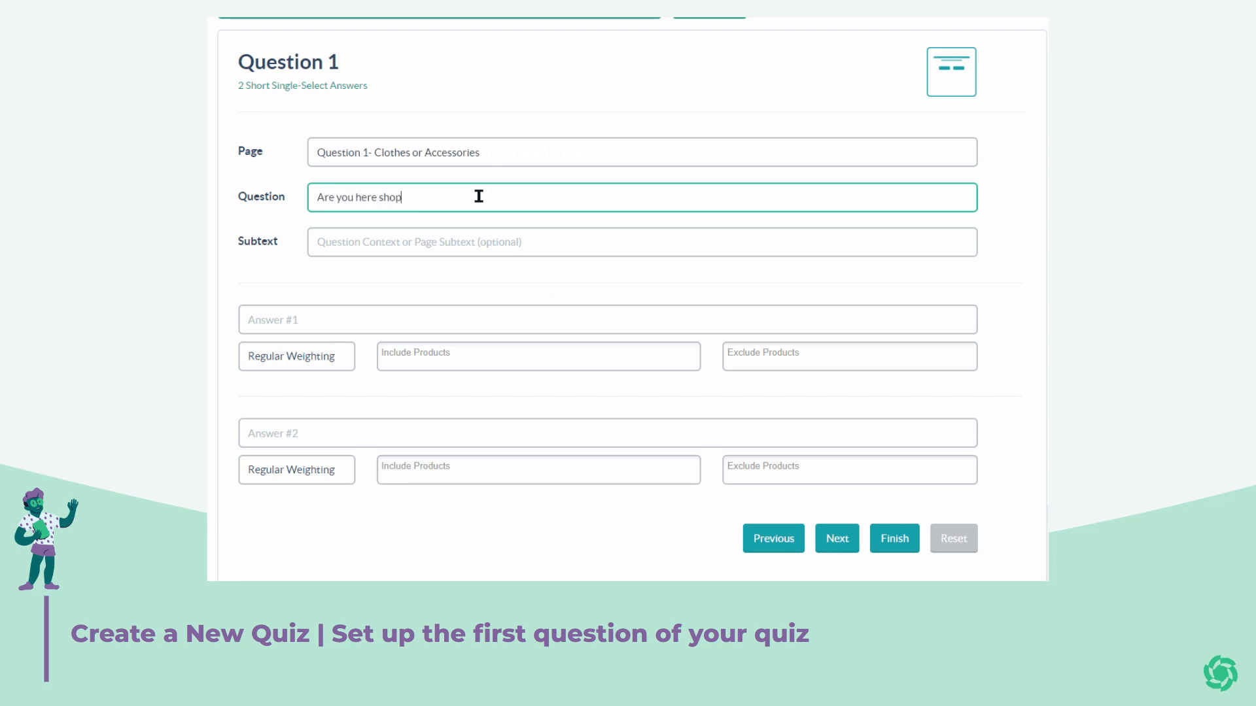
{"action": "type", "text": "ping for clothes or accessories?"}
{"action": "left_click", "coordinate": [491, 254]}
{"action": "type", "text": "(PLeas"}
{"action": "key", "text": "BackSpace"}
{"action": "key", "text": "BackSpace"}
{"action": "type", "text": "lease choos"}
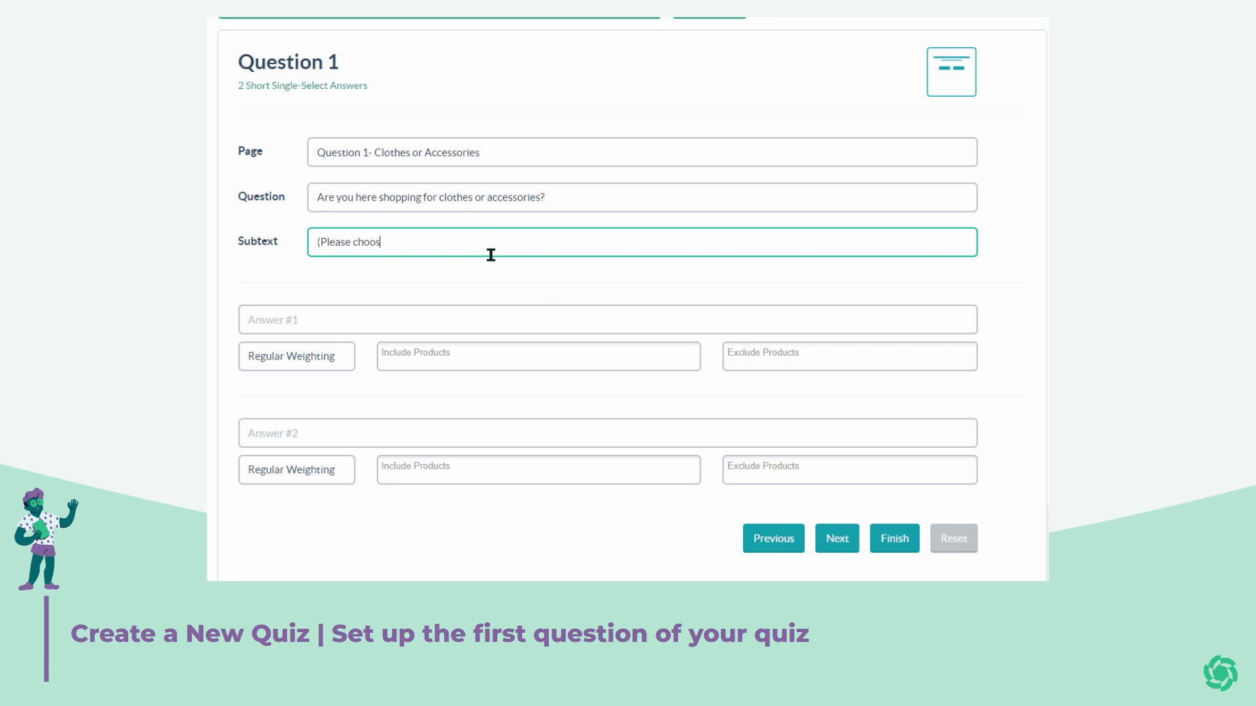
{"action": "type", "text": "e one - you wi"}
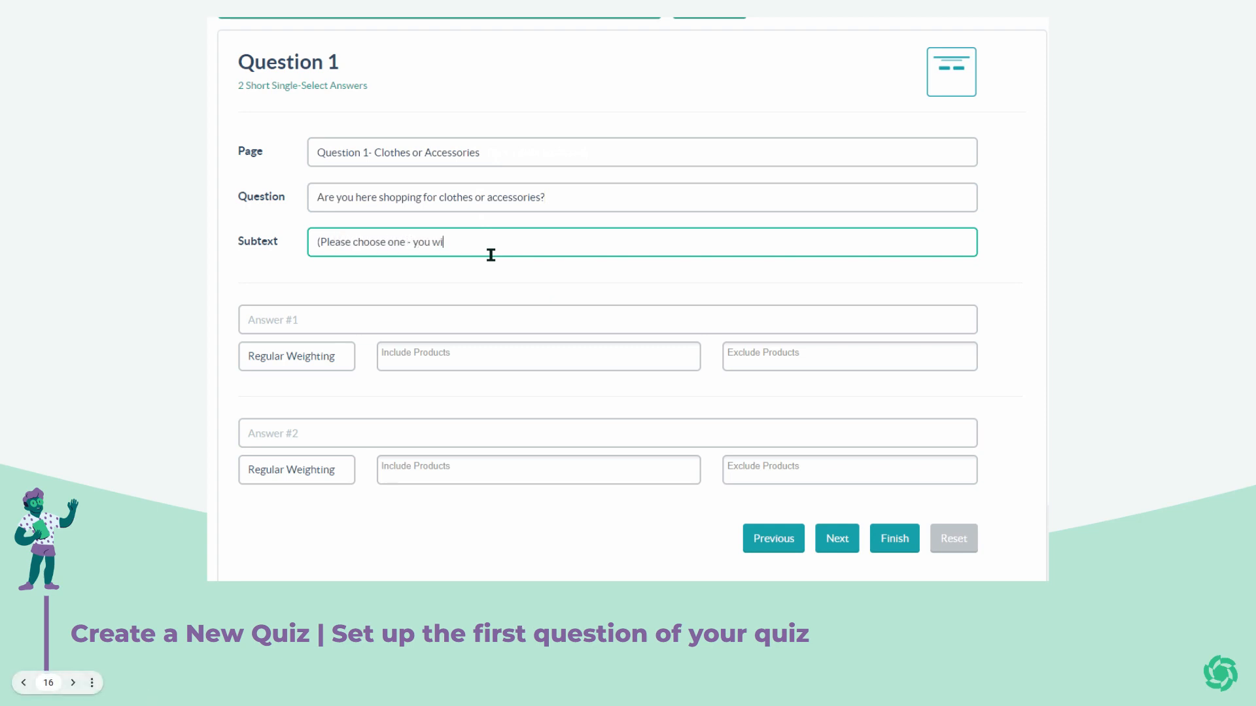
{"action": "type", "text": "ll be able to shop for the other later!)"}
Enter the answers 'Clothes' and 'Accessories'.
{"action": "left_click", "coordinate": [479, 315]}
{"action": "type", "text": "Clothes"}
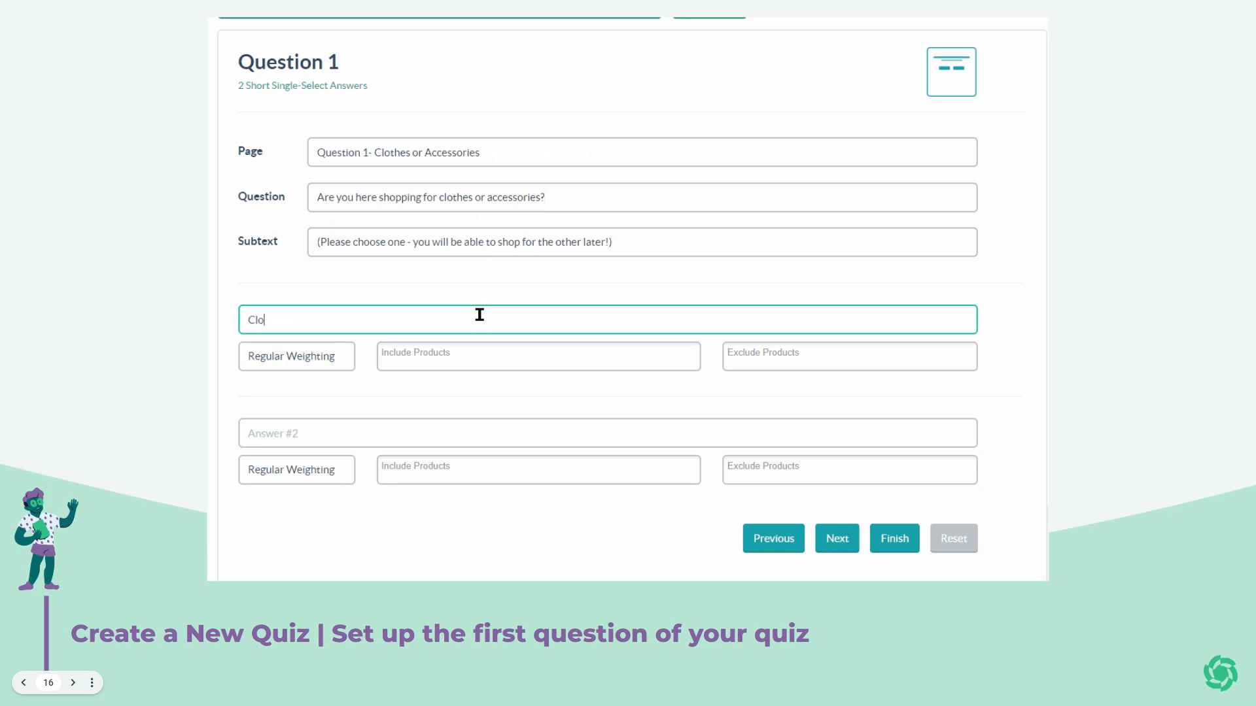
{"action": "left_click", "coordinate": [498, 419]}
{"action": "type", "text": "Accessories"}
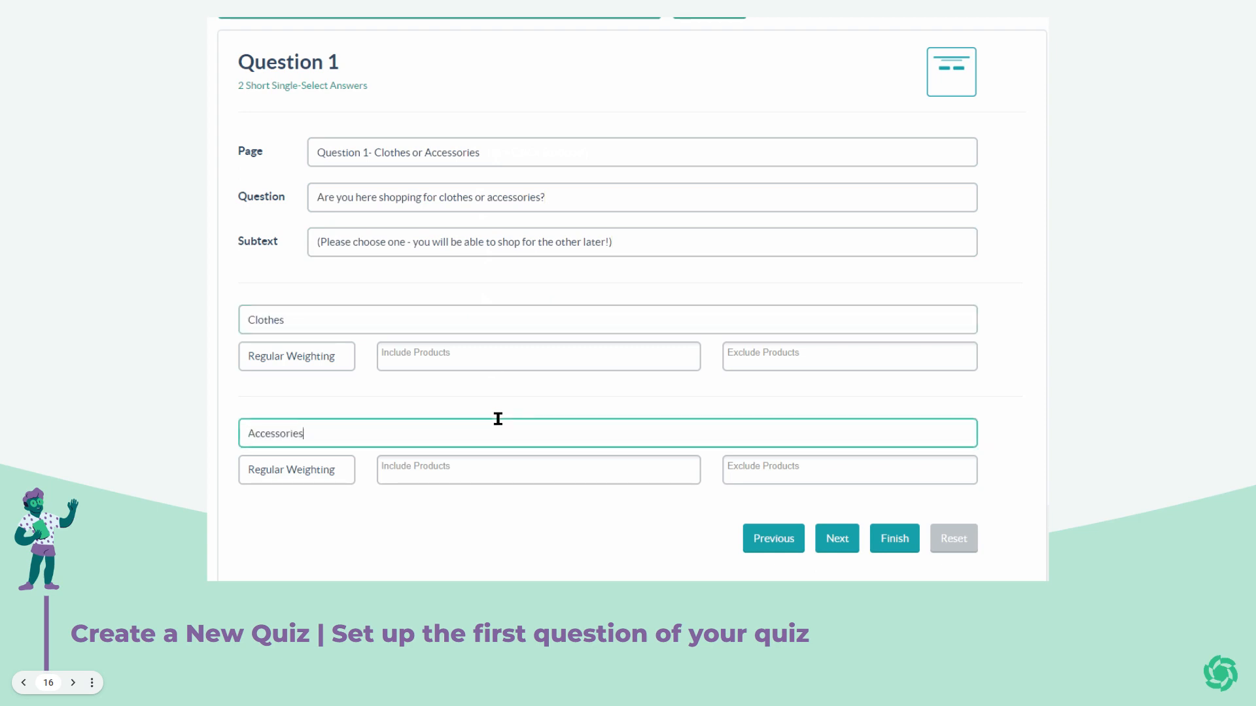
Include Whitney Pullover, Gertrude Cardigan and Long Sleeve Swing Shirt for the Clothes answer.
{"action": "left_click", "coordinate": [438, 349]}
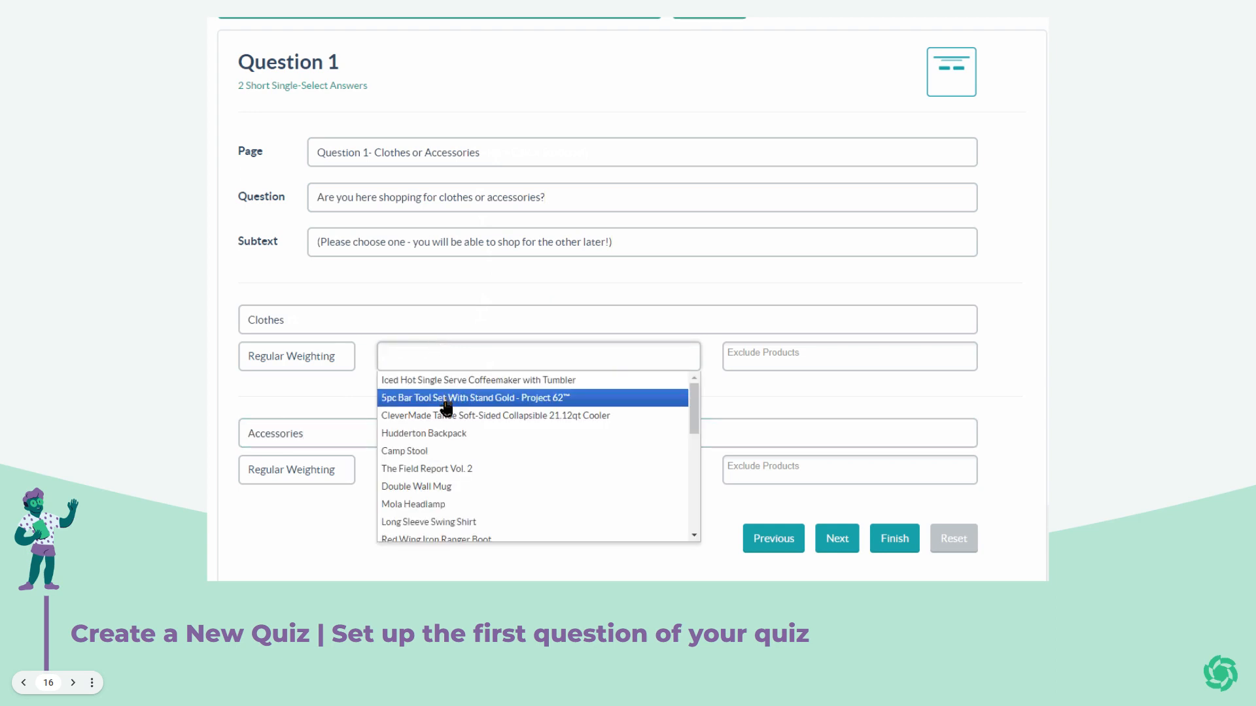
{"action": "scroll", "coordinate": [443, 455], "scroll_direction": "down", "scroll_amount": 5}
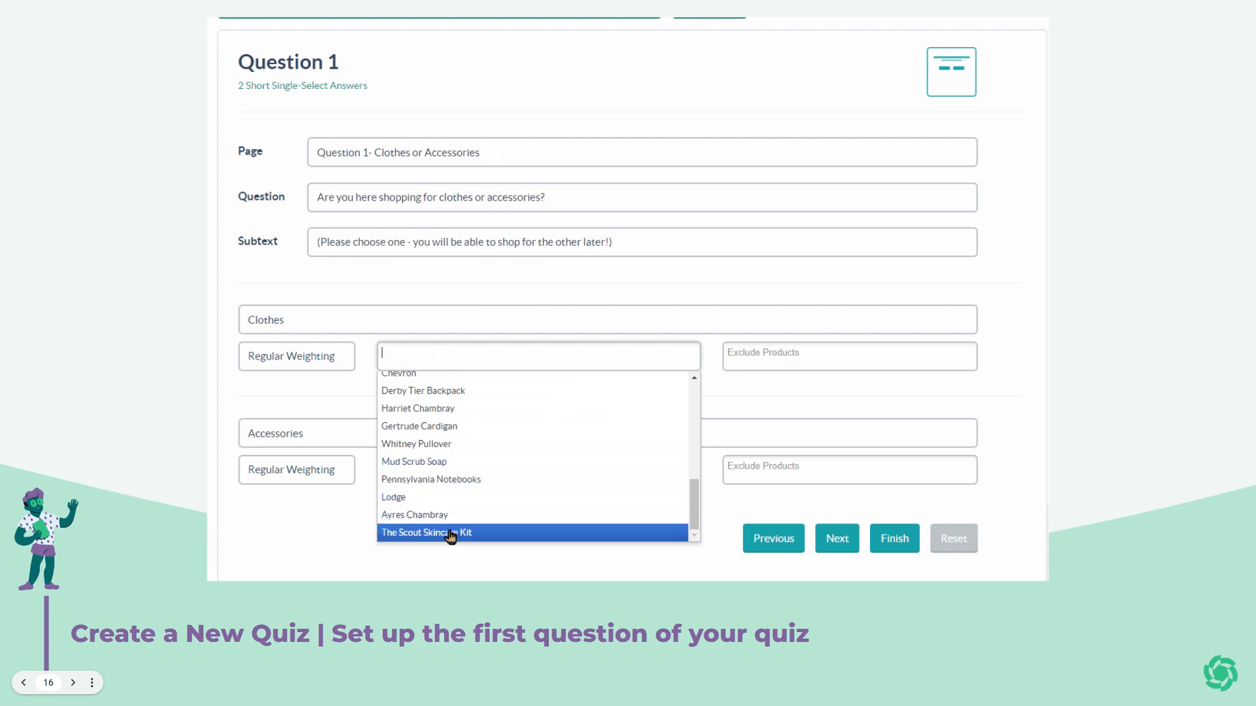
{"action": "left_click", "coordinate": [417, 446]}
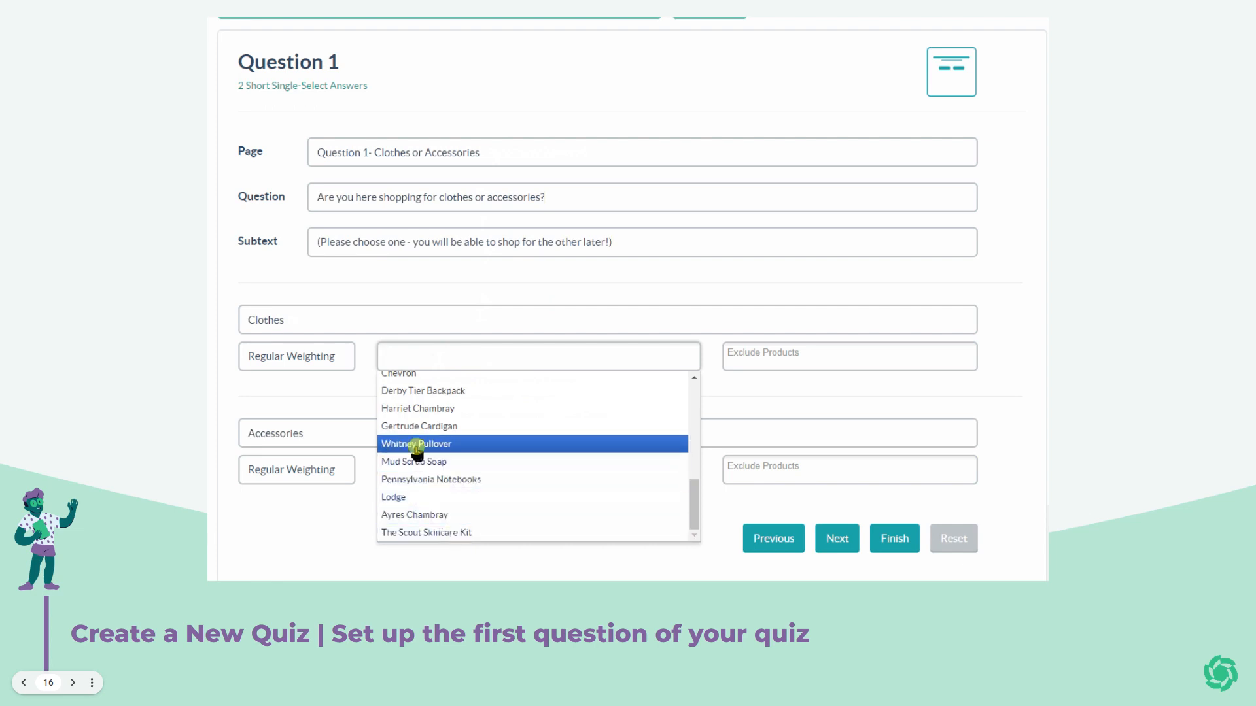
{"action": "left_click", "coordinate": [531, 351]}
{"action": "scroll", "coordinate": [484, 442], "scroll_direction": "down", "scroll_amount": 5}
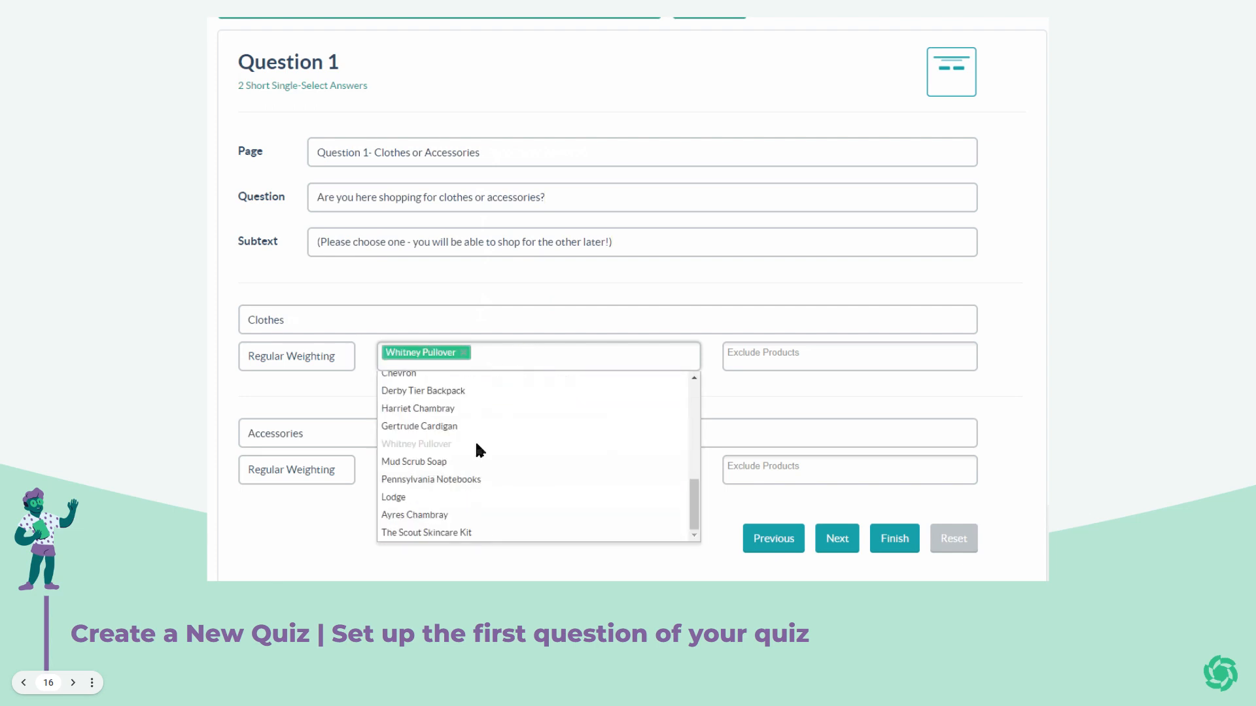
{"action": "left_click", "coordinate": [469, 428]}
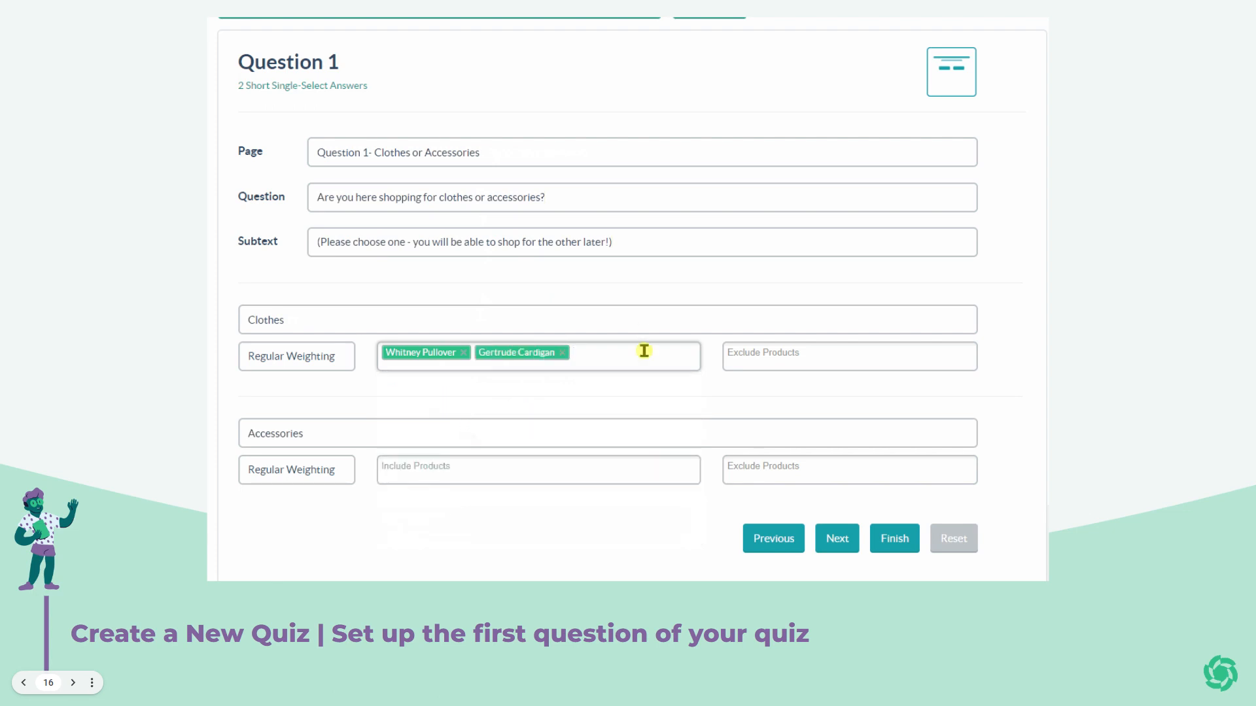
{"action": "left_click", "coordinate": [644, 351]}
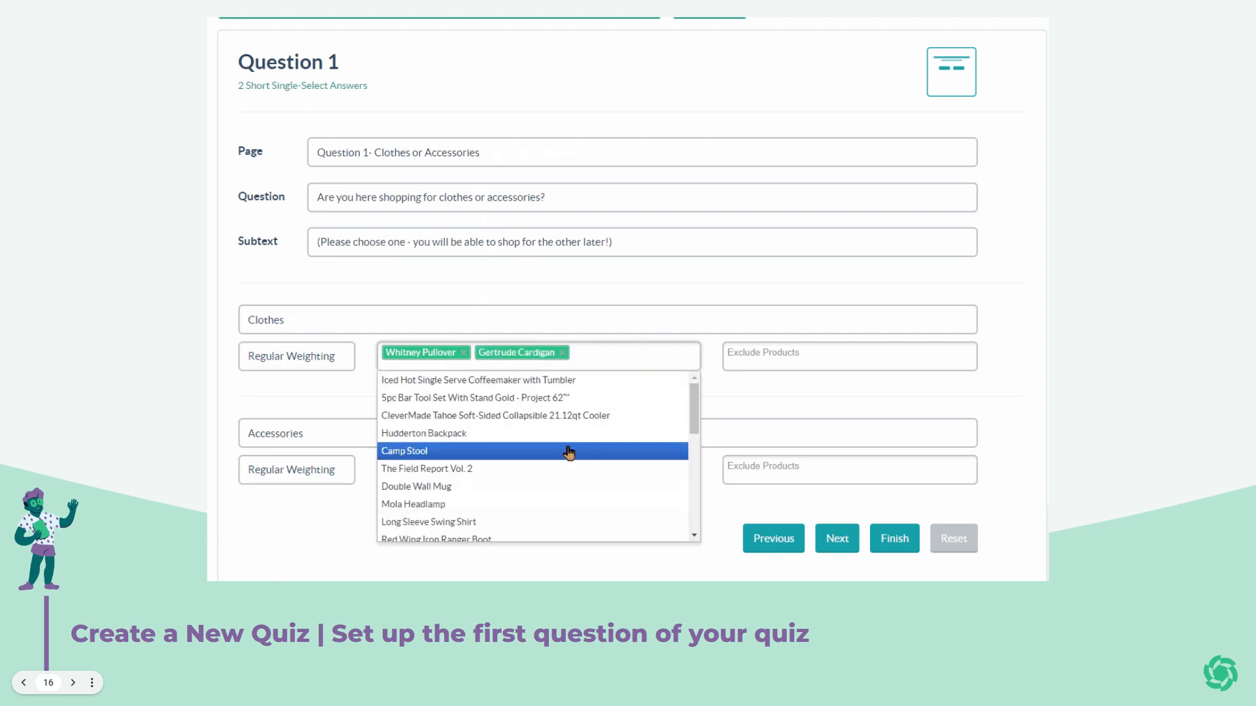
{"action": "left_click", "coordinate": [553, 522]}
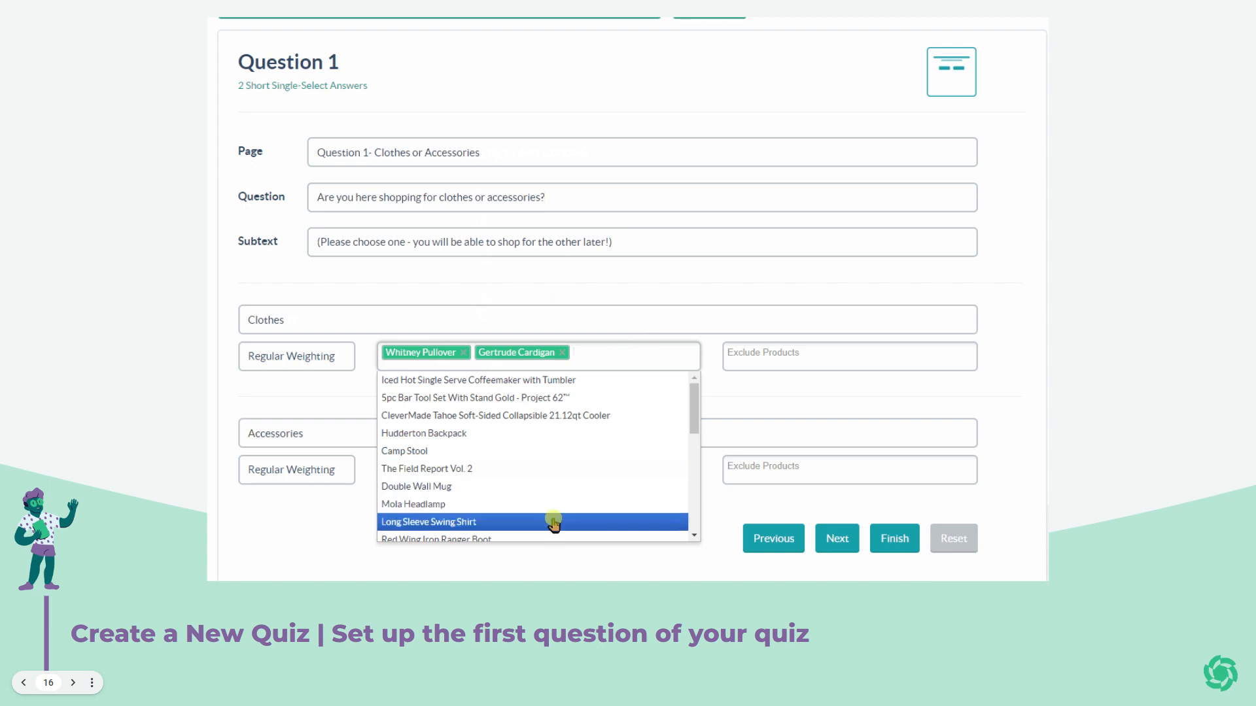
Exclude the 5pc bar tool set, CleverMade Tahoe cooler, Hudderton Backpack and Camp Stool from Clothes.
{"action": "left_click", "coordinate": [779, 356]}
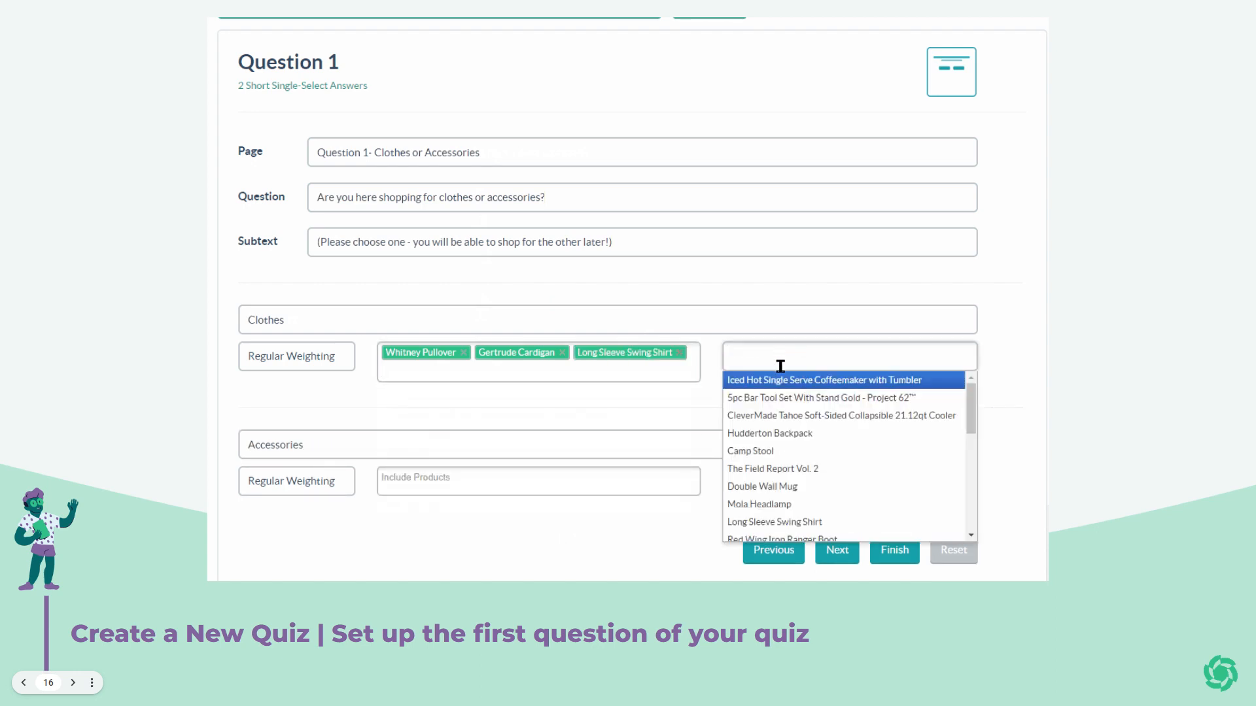
{"action": "left_click", "coordinate": [780, 400]}
{"action": "left_click", "coordinate": [960, 357]}
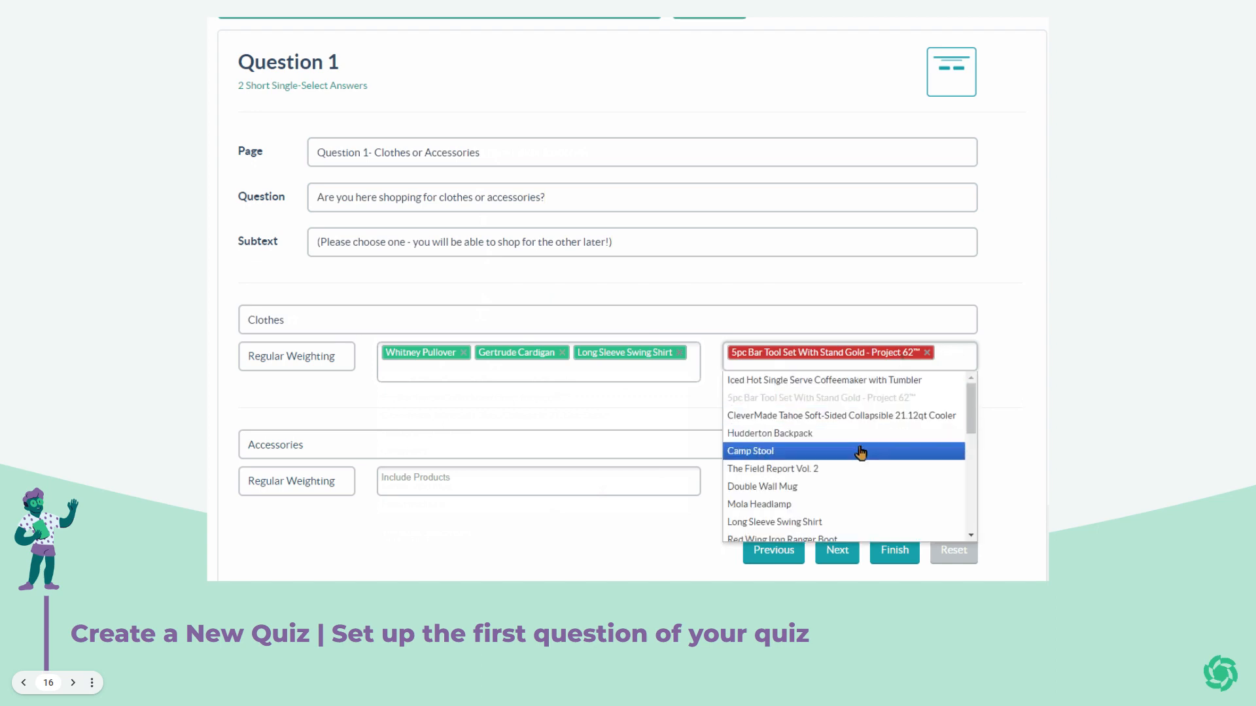
{"action": "left_click", "coordinate": [855, 415]}
{"action": "left_click", "coordinate": [945, 397]}
{"action": "left_click", "coordinate": [834, 476]}
{"action": "left_click", "coordinate": [865, 408]}
{"action": "left_click", "coordinate": [835, 492]}
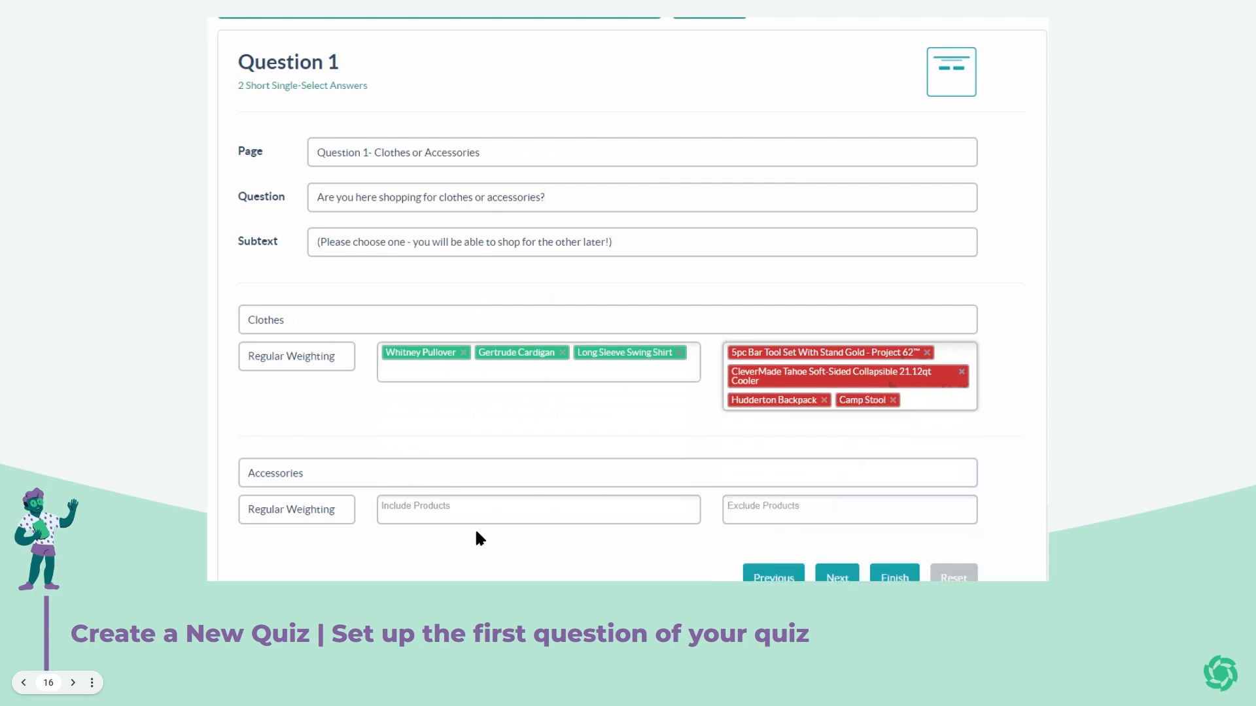
{"action": "scroll", "coordinate": [333, 529], "scroll_direction": "down", "scroll_amount": 1}
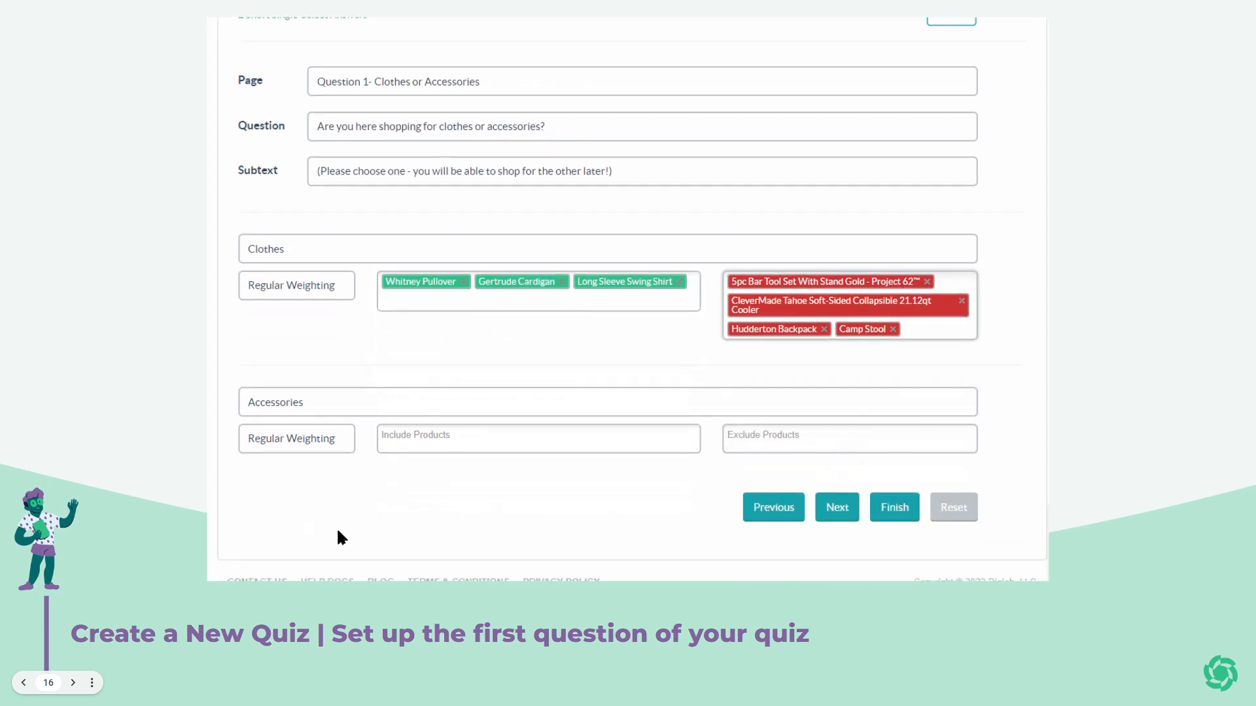
Include the coffeemaker with tumbler, CleverMade cooler, Hudderton Backpack and Camp Stool for Accessories.
{"action": "left_click", "coordinate": [412, 435]}
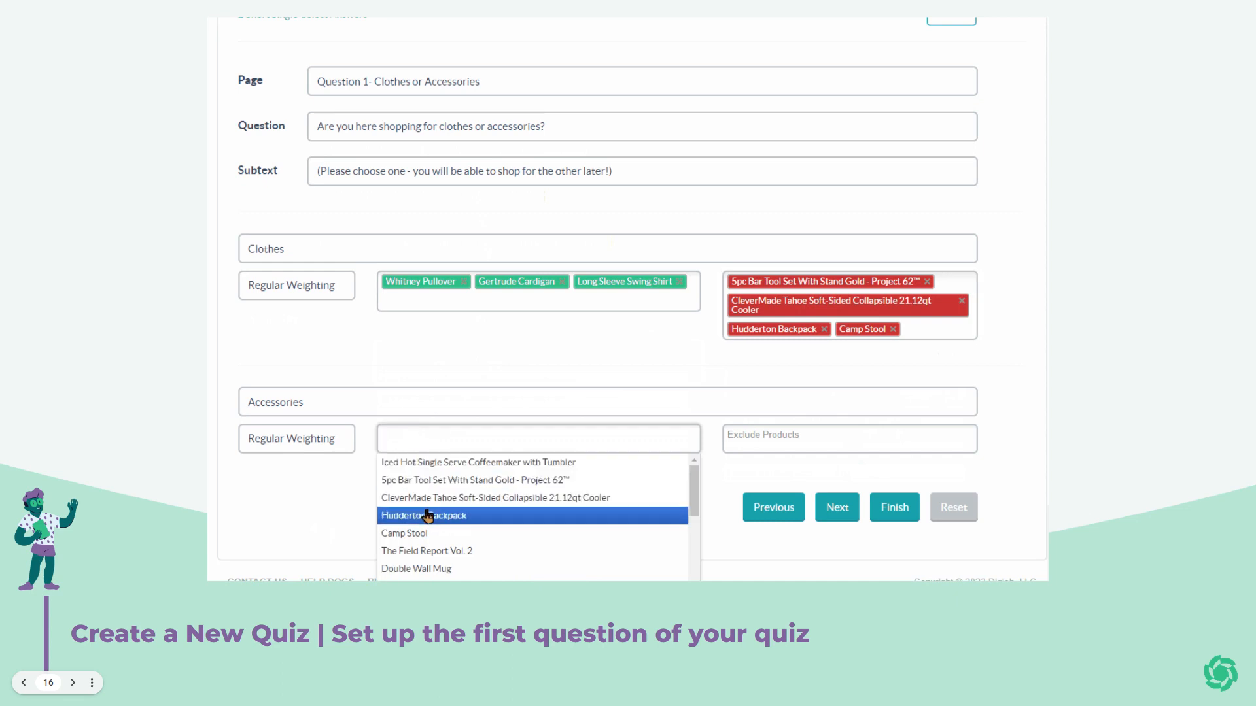
{"action": "left_click", "coordinate": [419, 462]}
{"action": "left_click", "coordinate": [624, 443]}
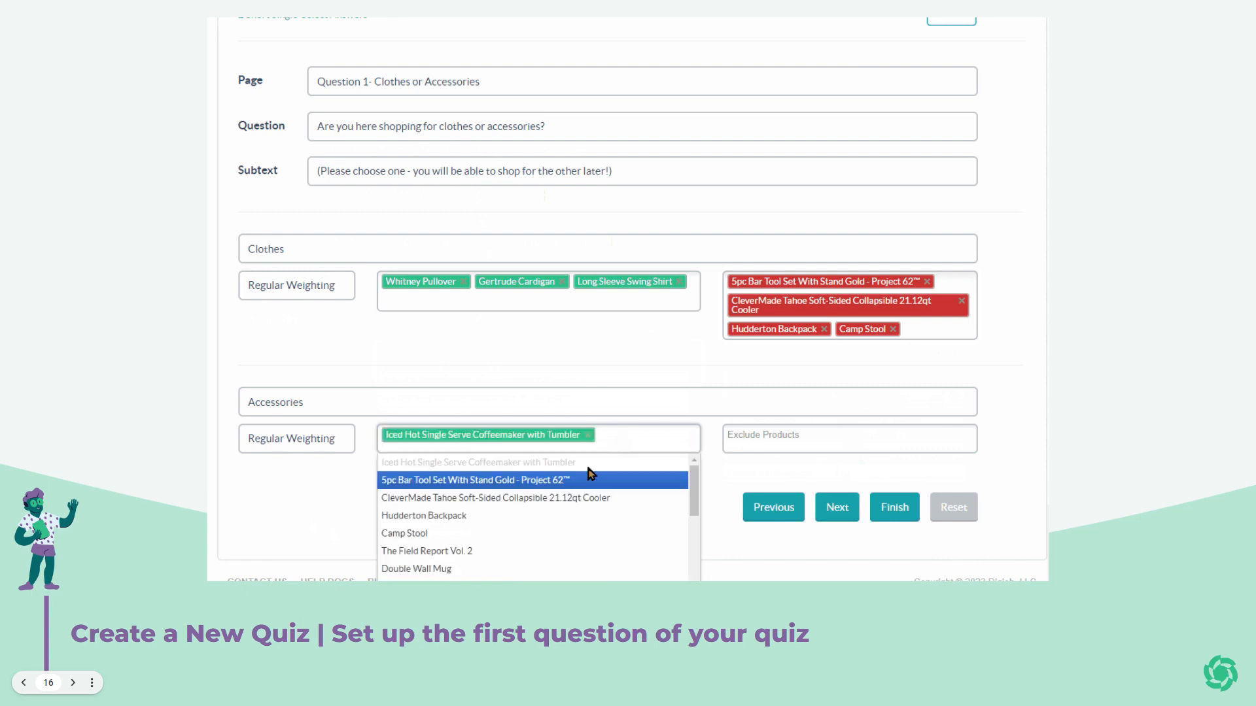
{"action": "left_click", "coordinate": [552, 500]}
{"action": "left_click", "coordinate": [643, 452]}
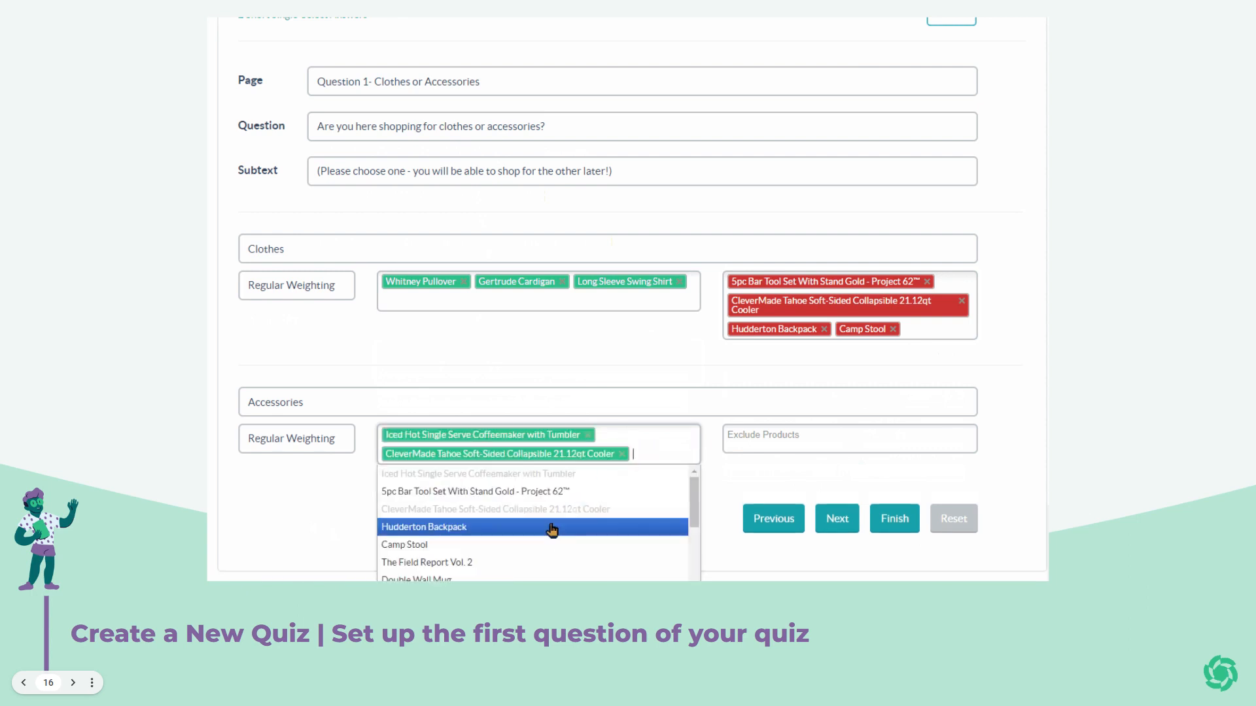
{"action": "left_click", "coordinate": [552, 528]}
{"action": "left_click", "coordinate": [664, 463]}
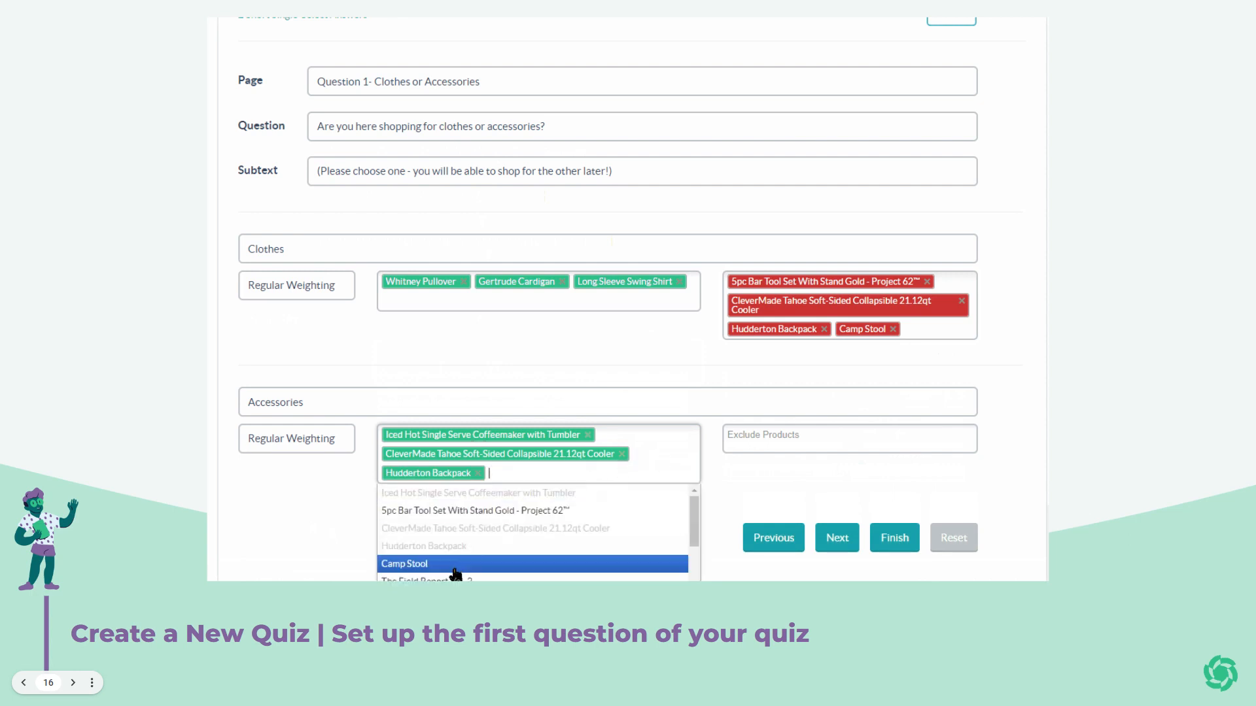
{"action": "left_click", "coordinate": [458, 561]}
Exclude Gertrude Cardigan from the Accessories answer.
{"action": "left_click", "coordinate": [757, 439]}
{"action": "scroll", "coordinate": [788, 488], "scroll_direction": "down", "scroll_amount": 3}
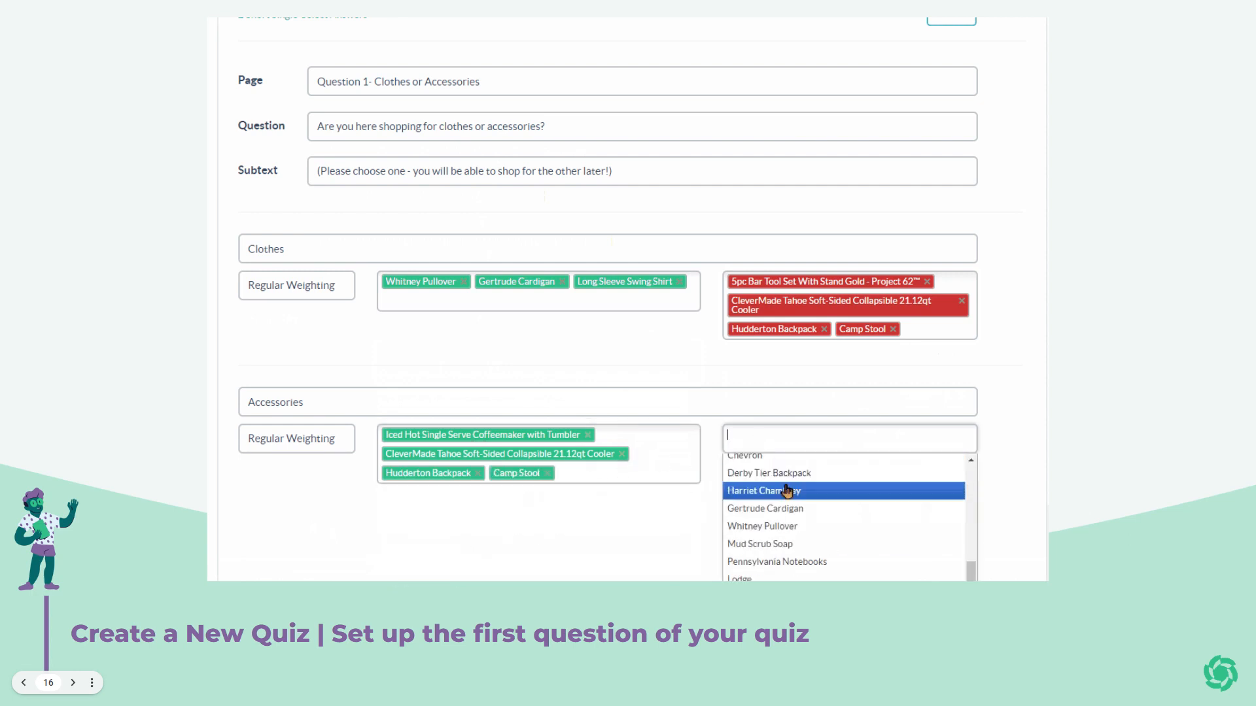
{"action": "left_click", "coordinate": [774, 509]}
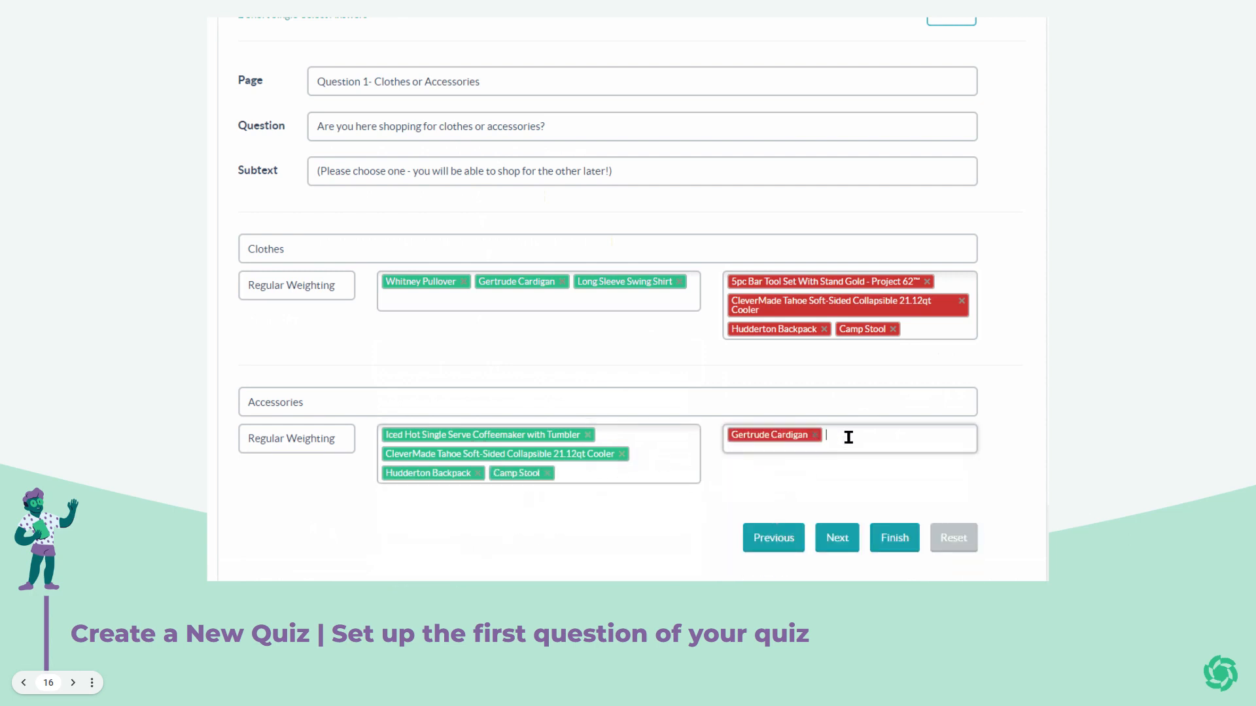
{"action": "left_click", "coordinate": [850, 436]}
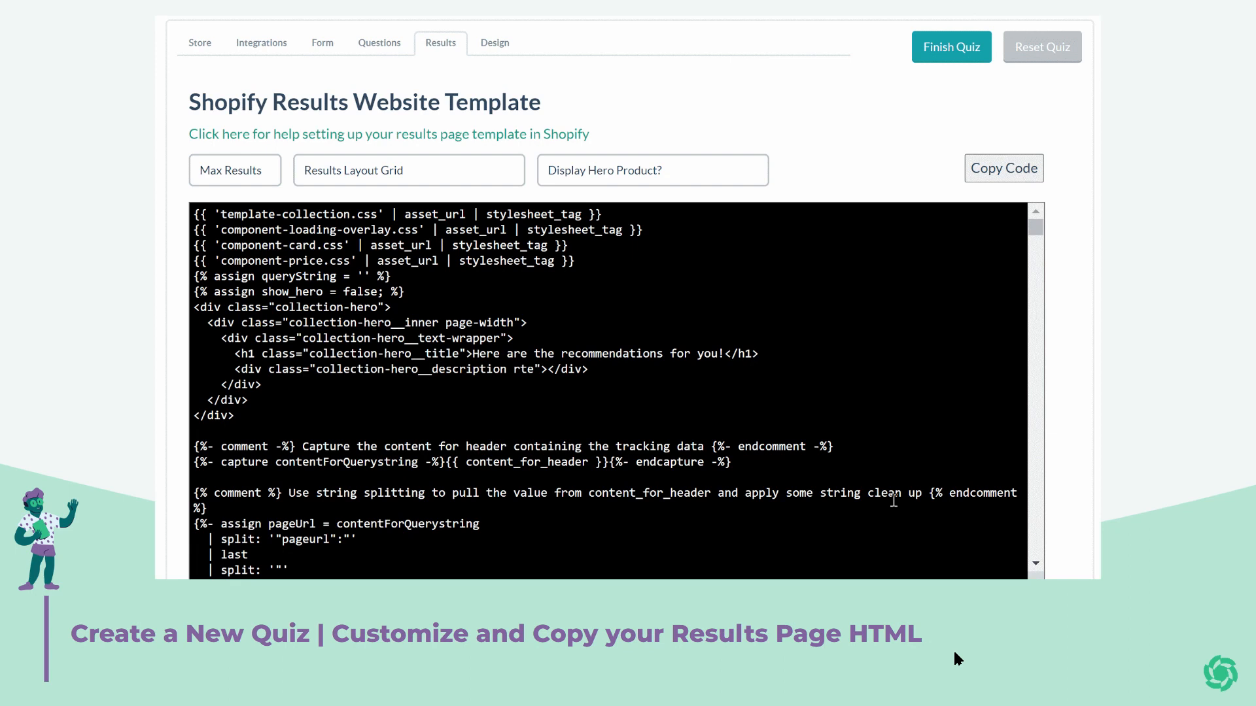
Set Max Results to '2 items max', '2 items per row', and hero product to 'NO - make every row the same'.
{"action": "left_click", "coordinate": [268, 173]}
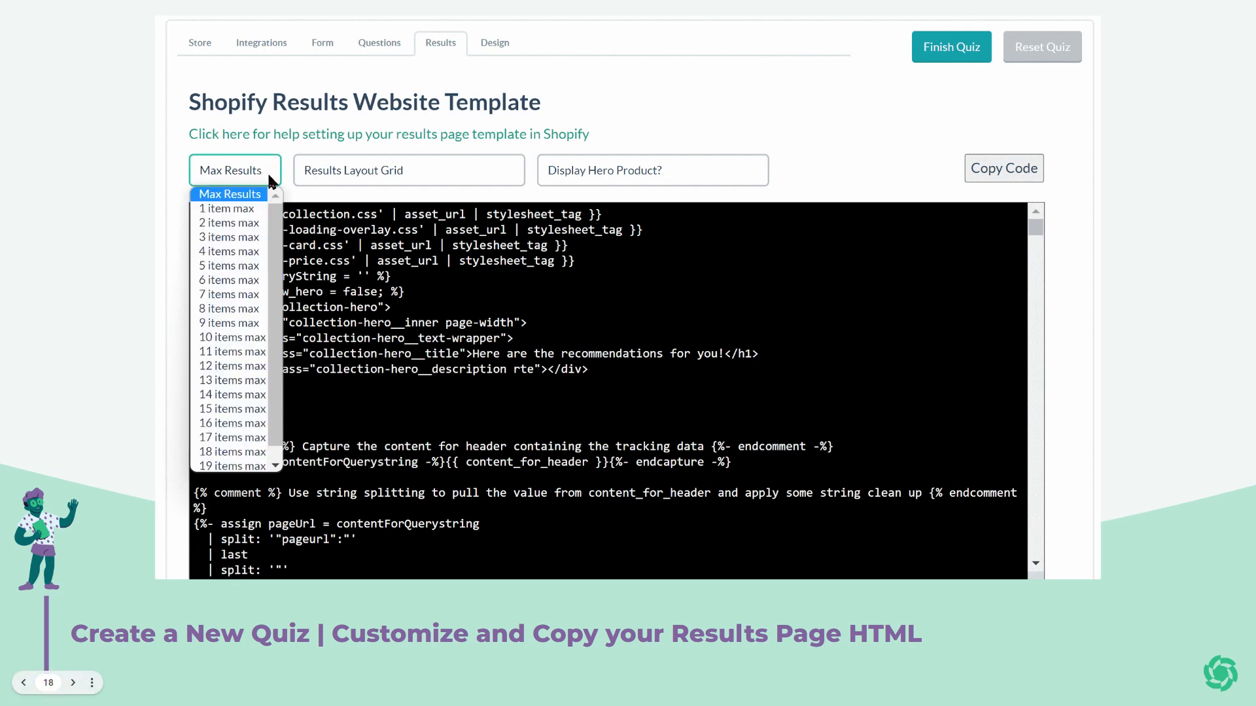
{"action": "left_click", "coordinate": [249, 222]}
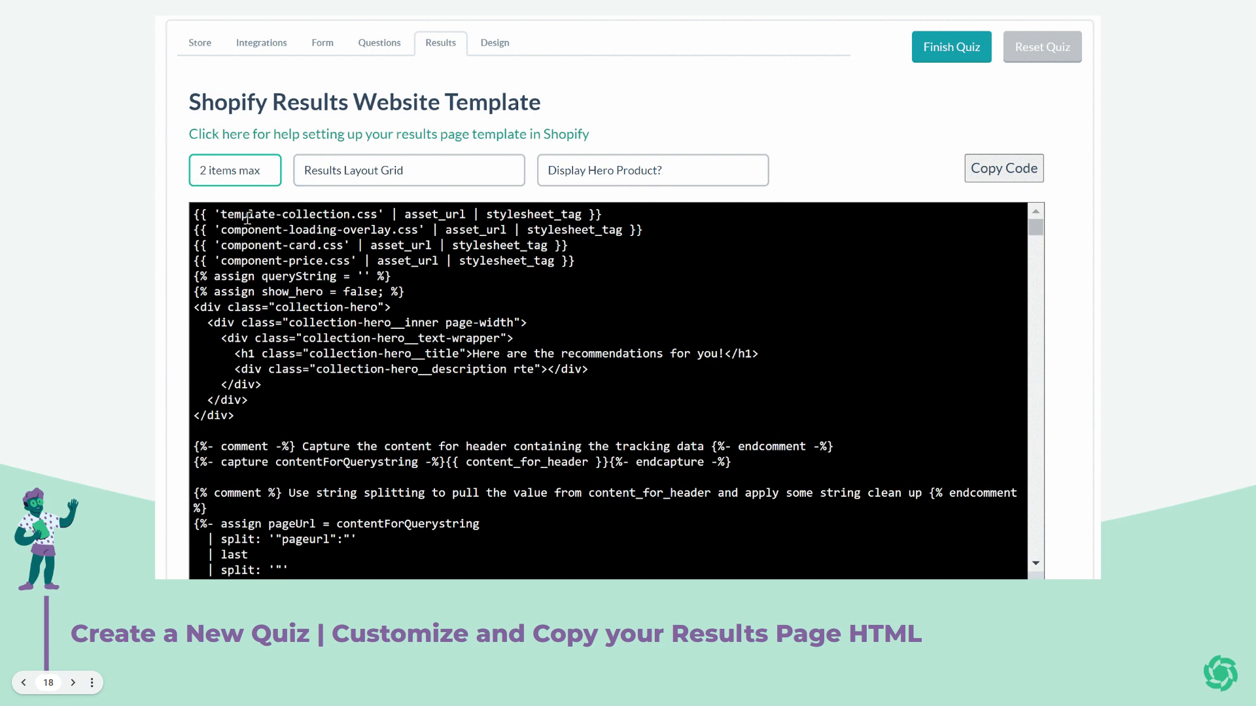
{"action": "left_click", "coordinate": [384, 175]}
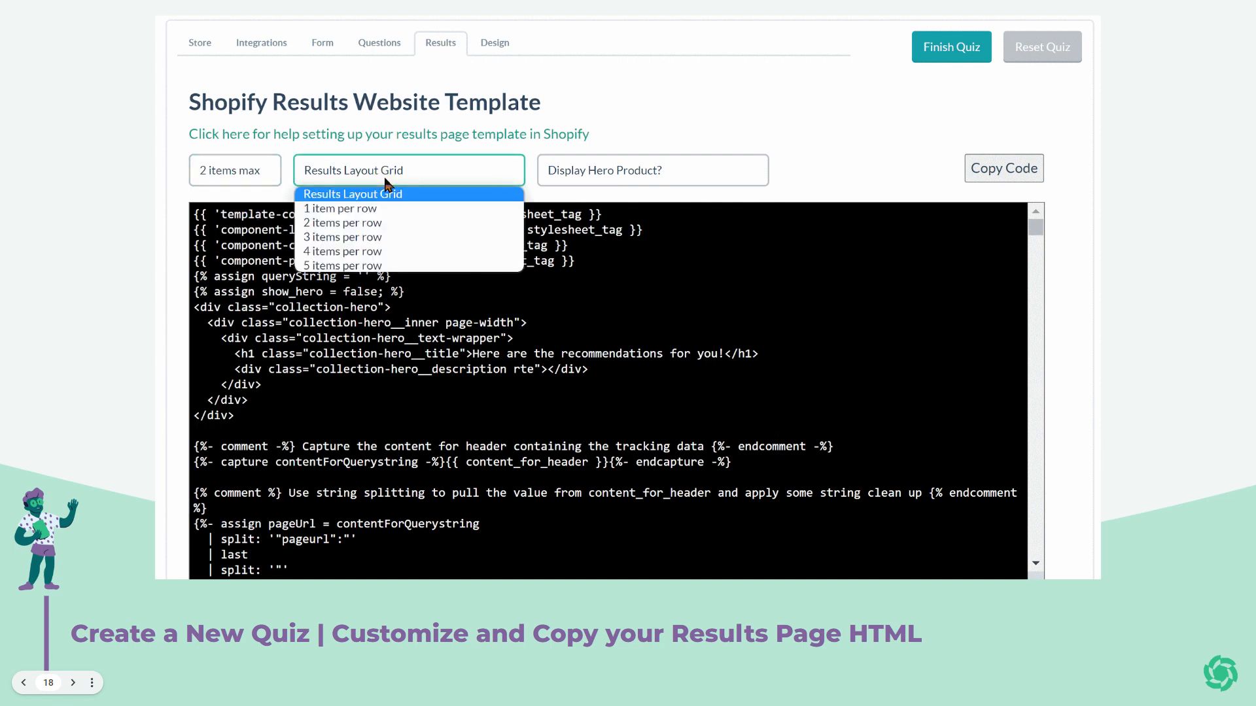
{"action": "left_click", "coordinate": [381, 223]}
{"action": "left_click", "coordinate": [563, 175]}
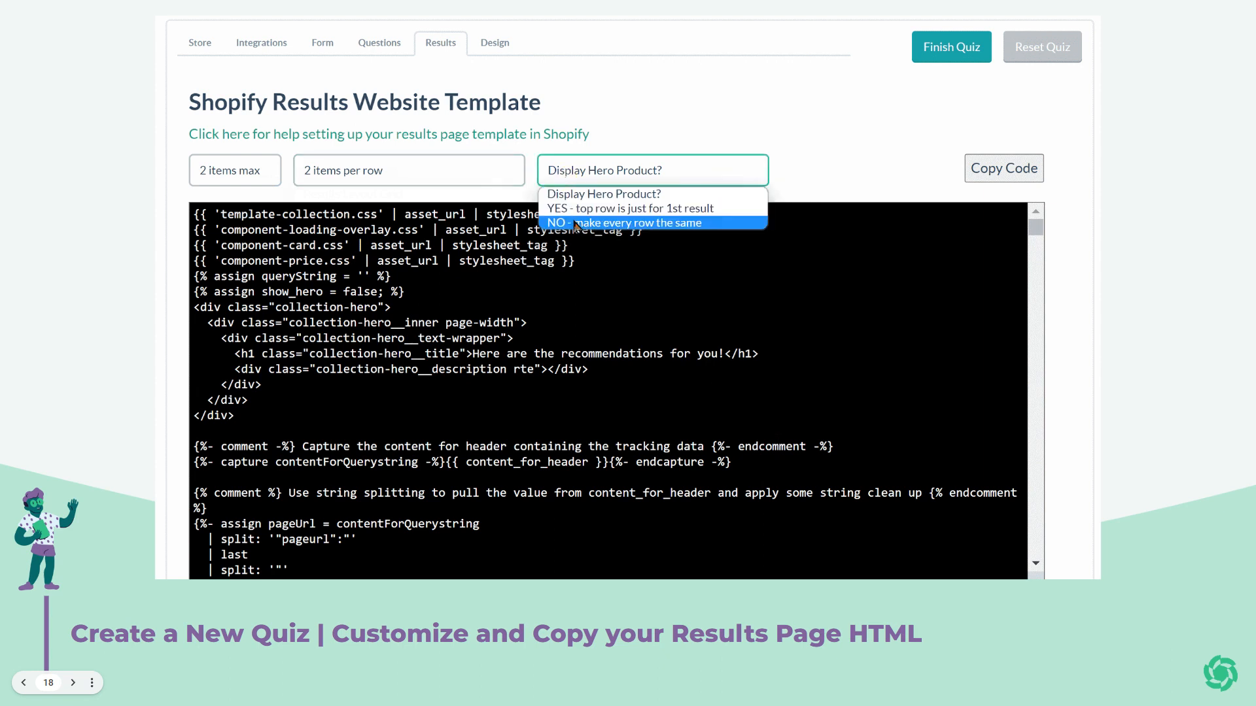
{"action": "left_click", "coordinate": [574, 224]}
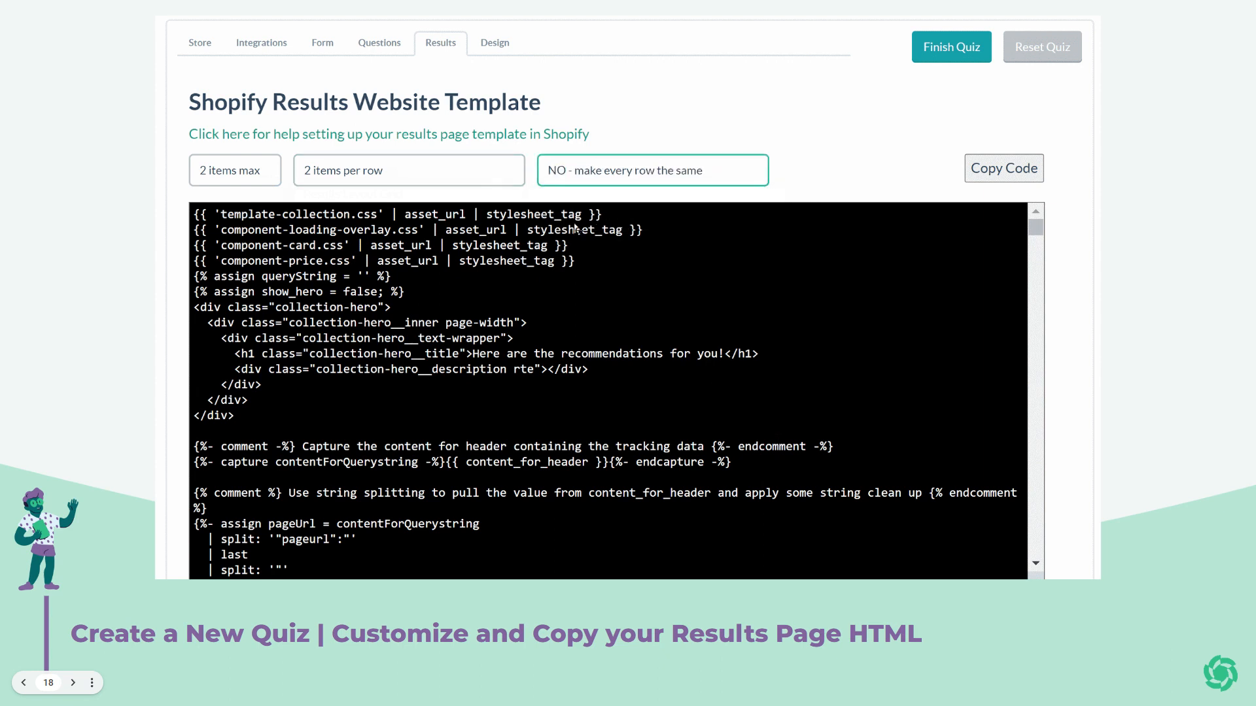
{"action": "scroll", "coordinate": [574, 222], "scroll_direction": "down", "scroll_amount": 6}
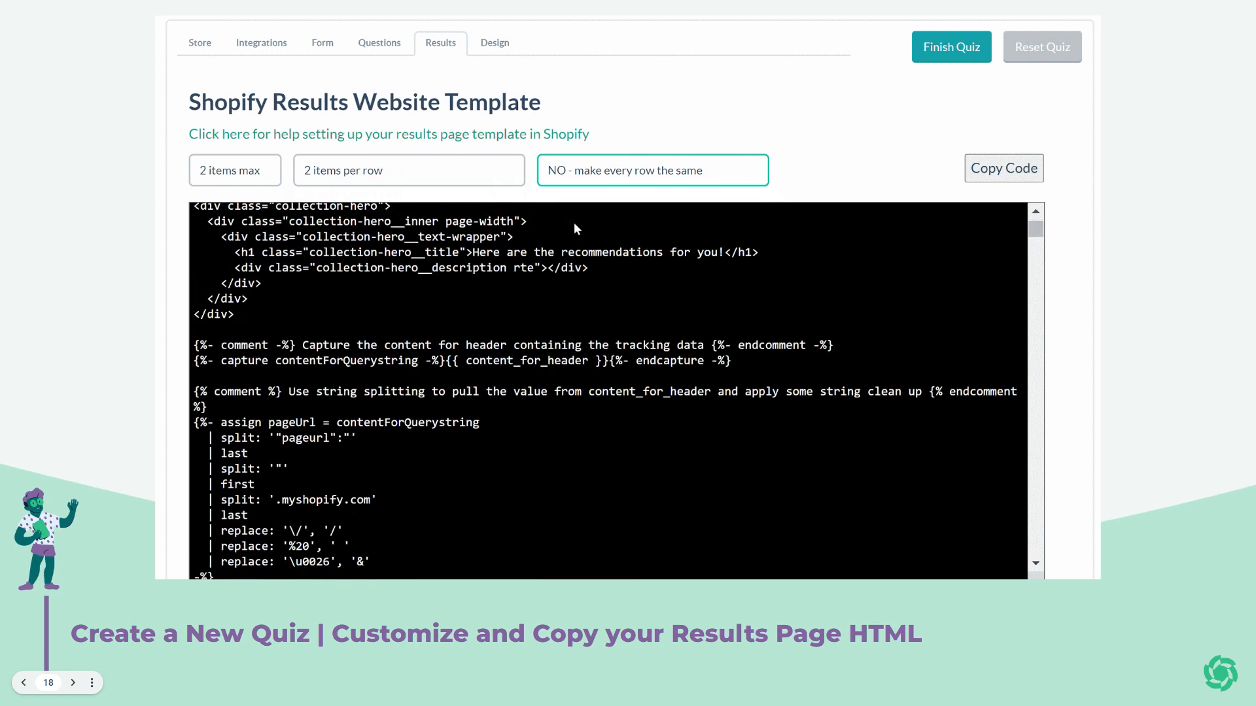
{"action": "scroll", "coordinate": [779, 69], "scroll_direction": "down", "scroll_amount": 3}
{"action": "scroll", "coordinate": [784, 78], "scroll_direction": "down", "scroll_amount": 5}
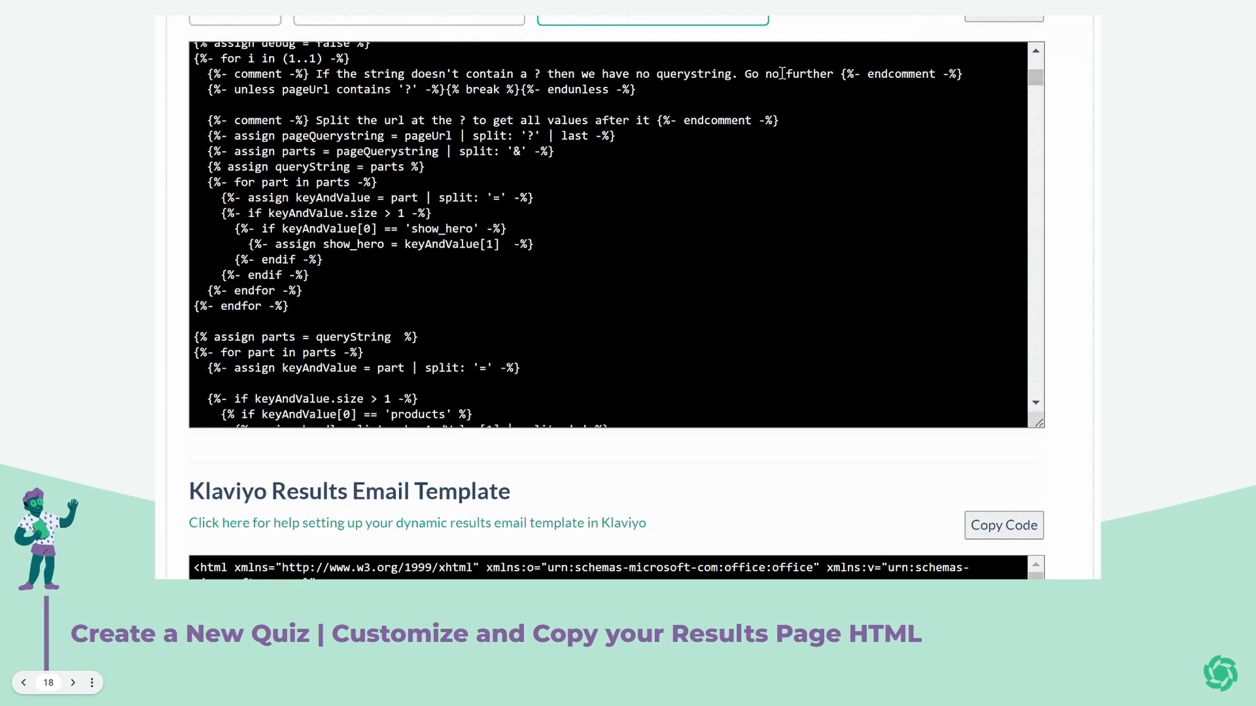
{"action": "scroll", "coordinate": [639, 458], "scroll_direction": "down", "scroll_amount": 3}
{"action": "scroll", "coordinate": [637, 454], "scroll_direction": "down", "scroll_amount": 3}
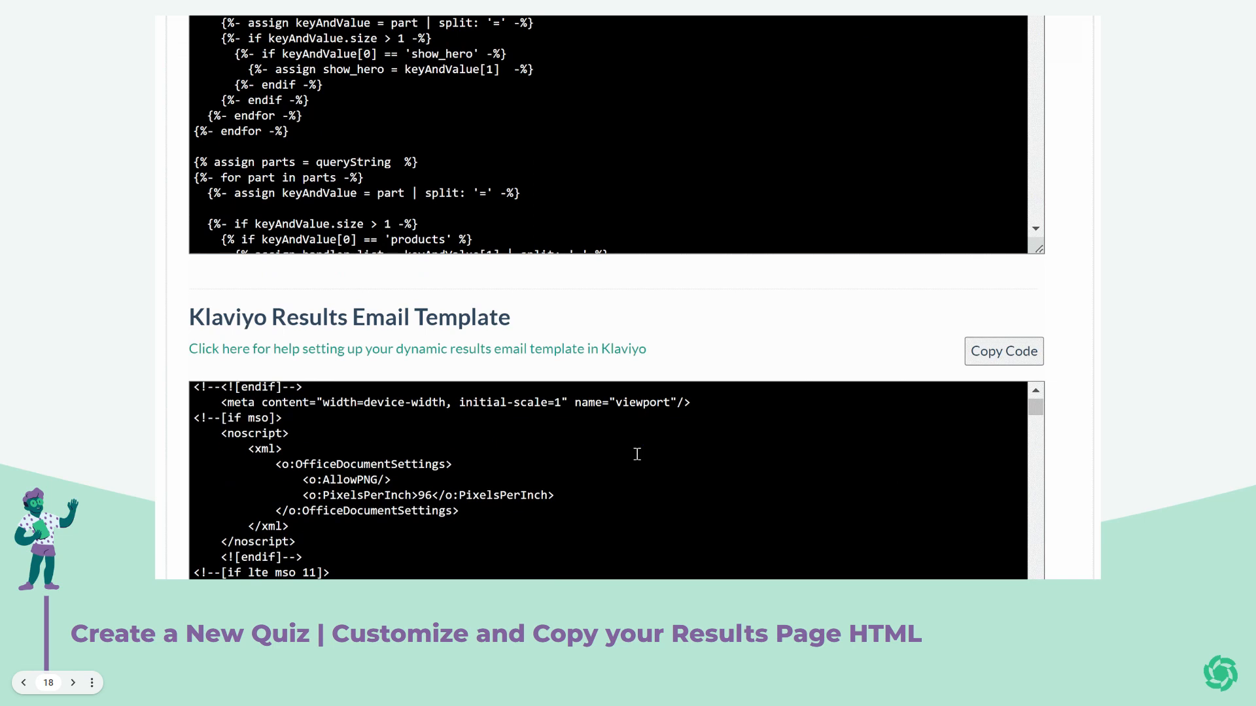
{"action": "scroll", "coordinate": [726, 331], "scroll_direction": "down", "scroll_amount": 2}
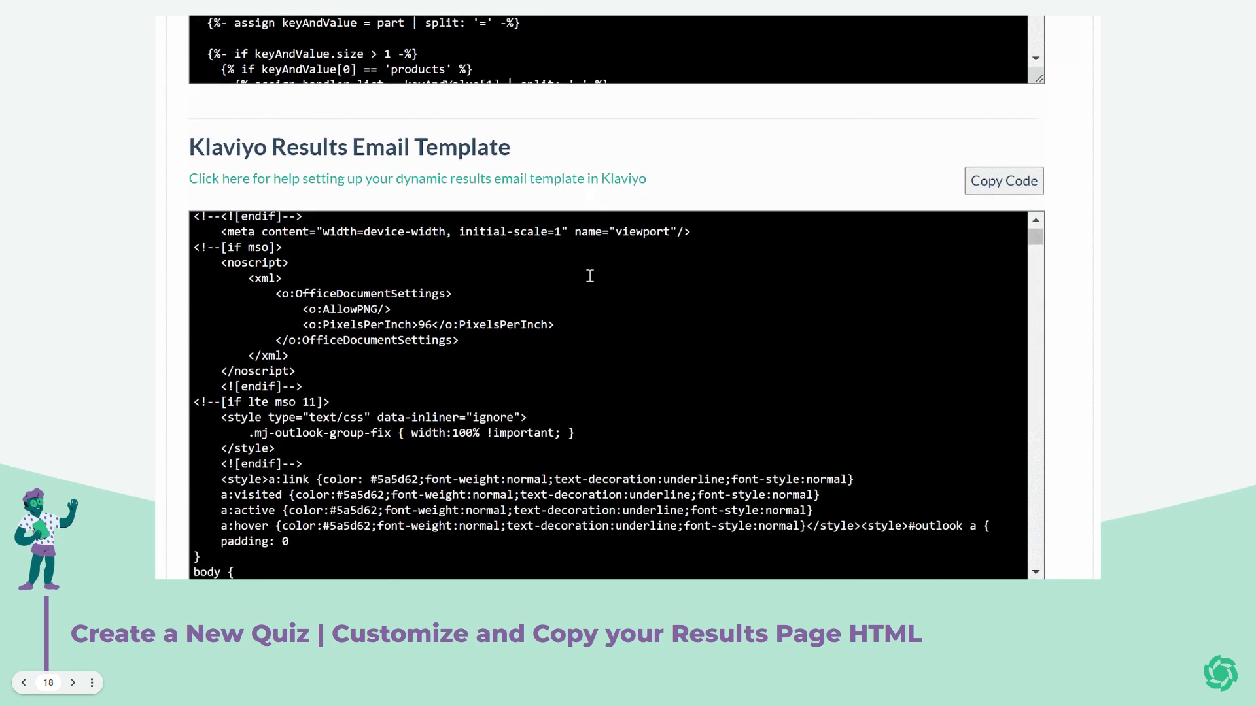
{"action": "scroll", "coordinate": [597, 422], "scroll_direction": "down", "scroll_amount": 8}
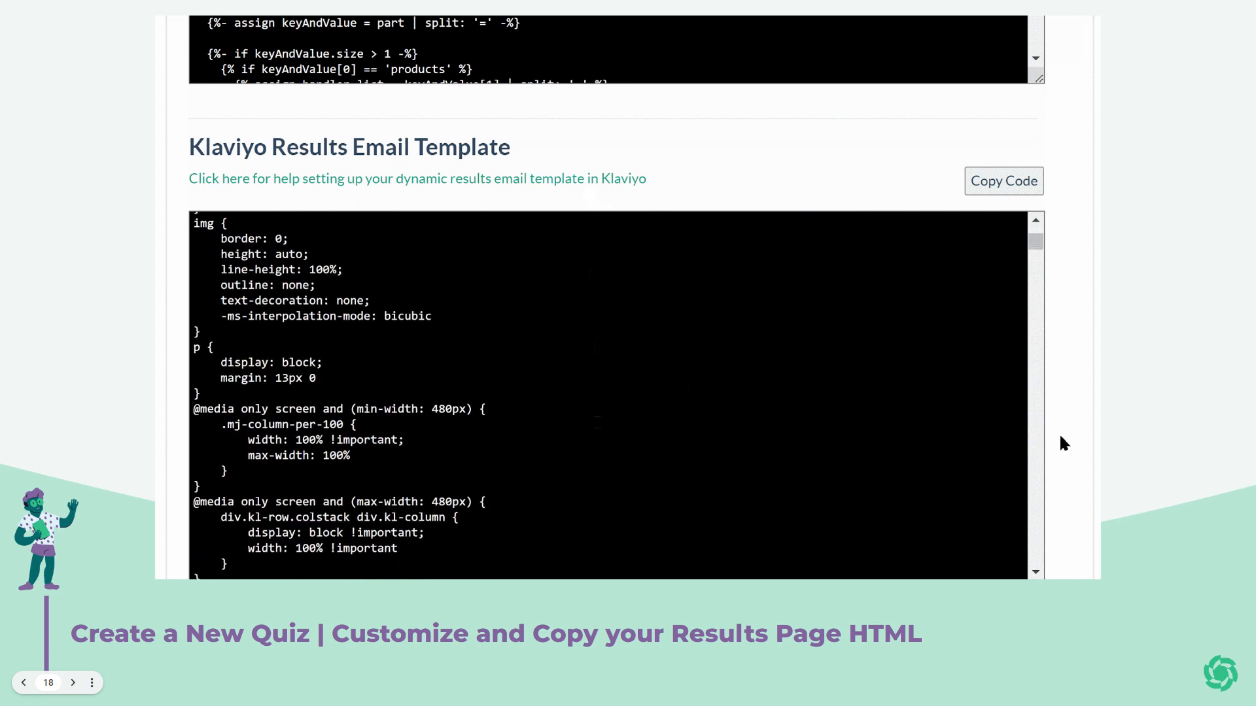
{"action": "scroll", "coordinate": [1059, 433], "scroll_direction": "down", "scroll_amount": 2}
{"action": "scroll", "coordinate": [1059, 433], "scroll_direction": "up", "scroll_amount": 3}
{"action": "scroll", "coordinate": [1060, 443], "scroll_direction": "up", "scroll_amount": 10}
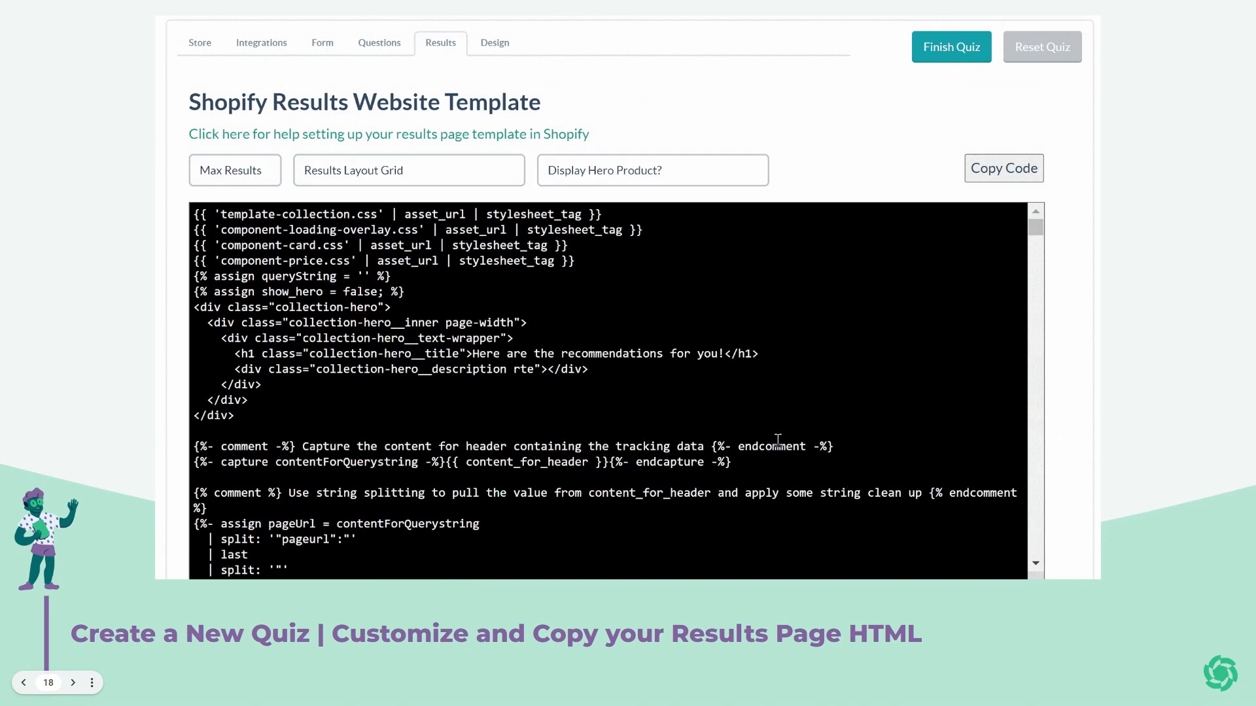
Set Max Results to '2 items max' and Results Layout Grid to '2 items per row'.
{"action": "left_click", "coordinate": [267, 172]}
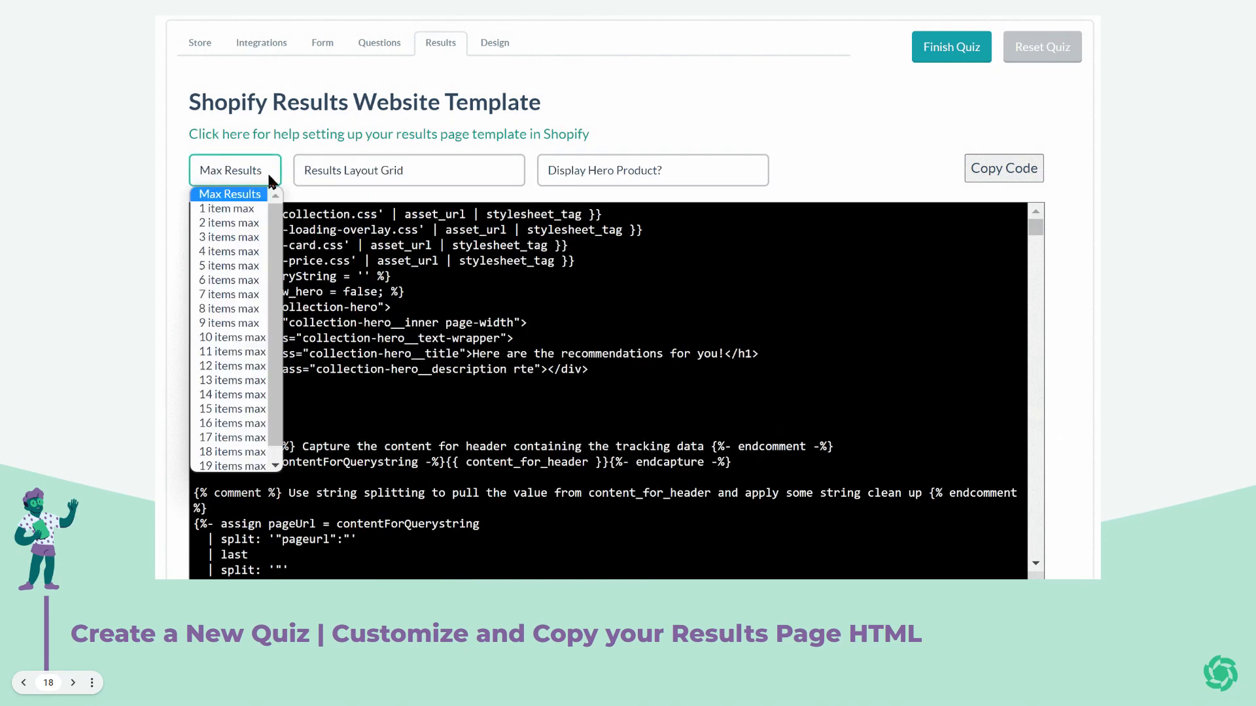
{"action": "left_click", "coordinate": [251, 223]}
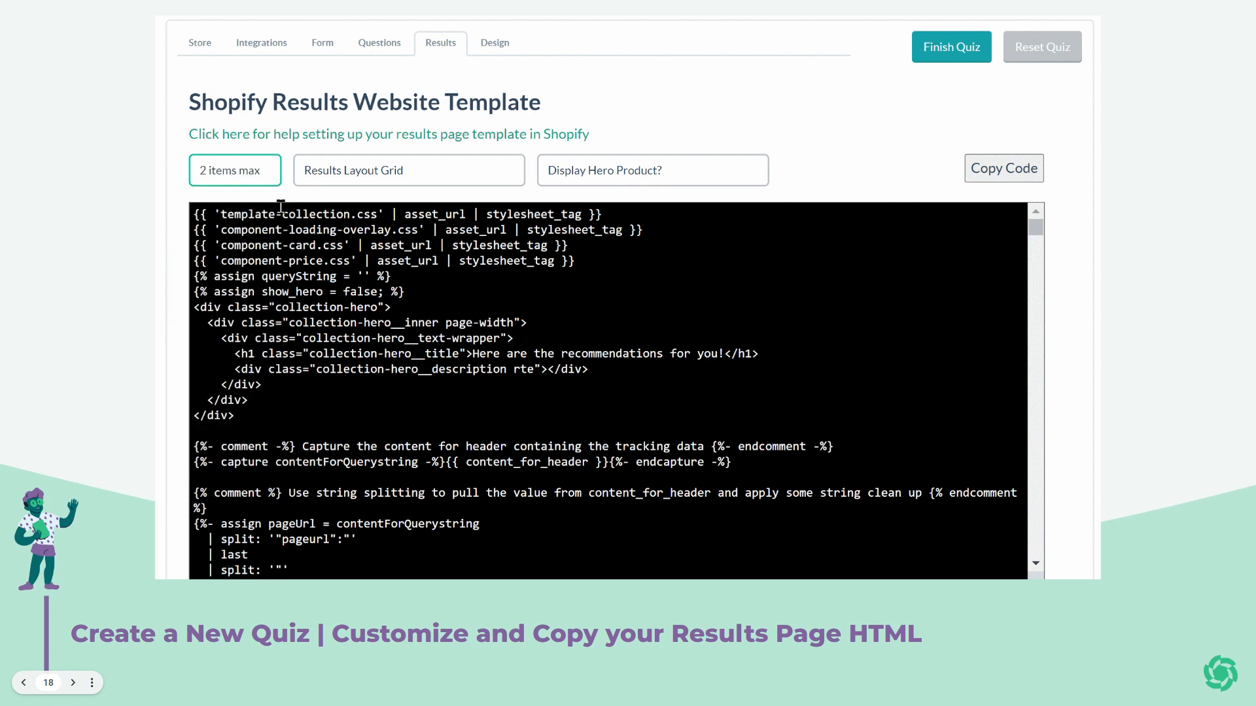
{"action": "left_click", "coordinate": [384, 179]}
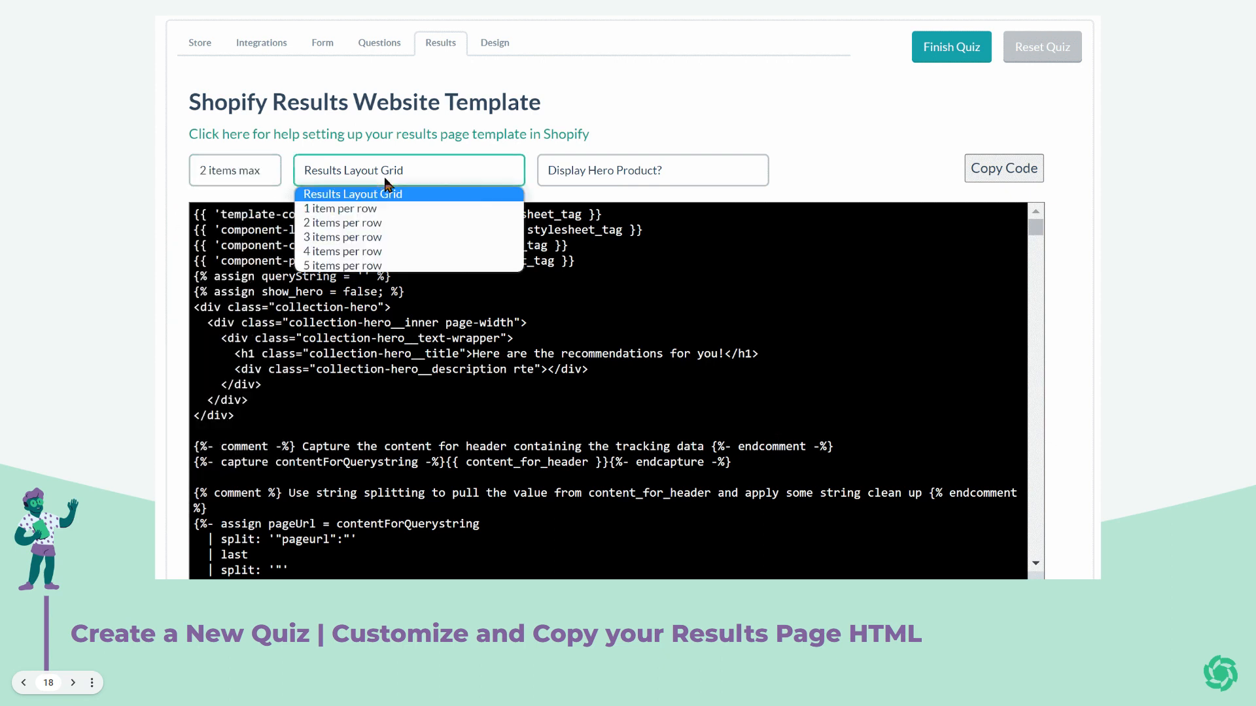
{"action": "left_click", "coordinate": [378, 224]}
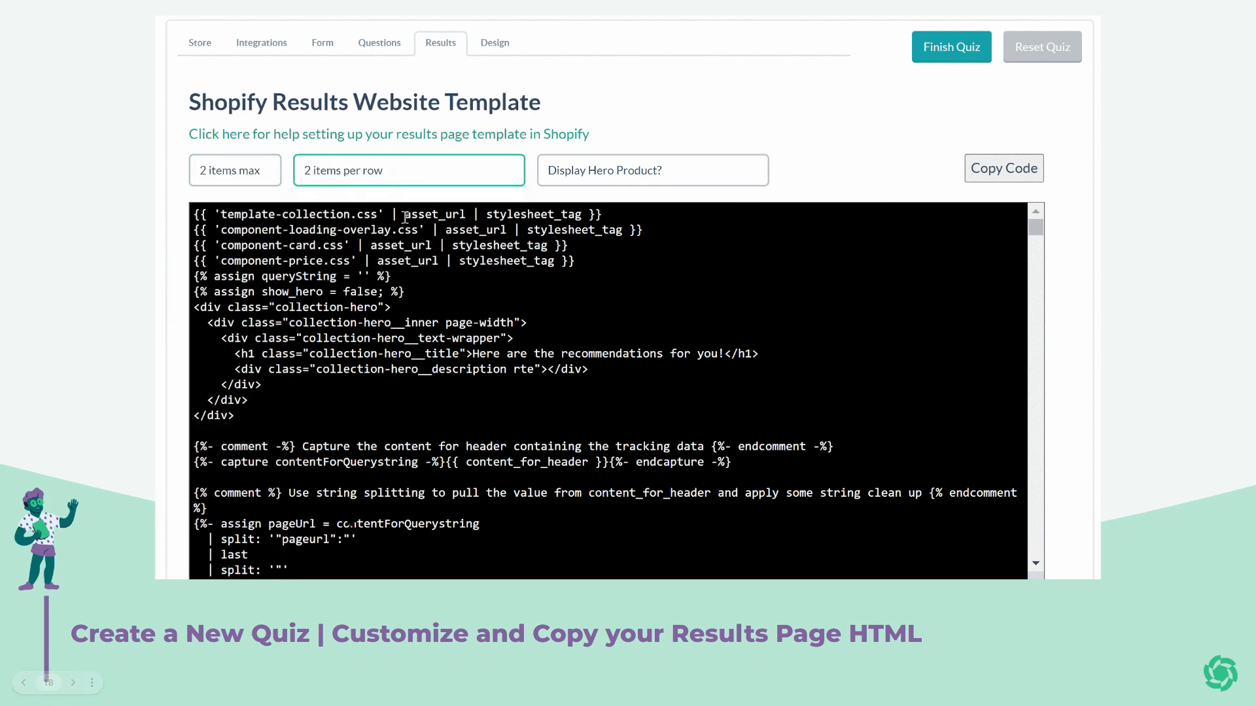